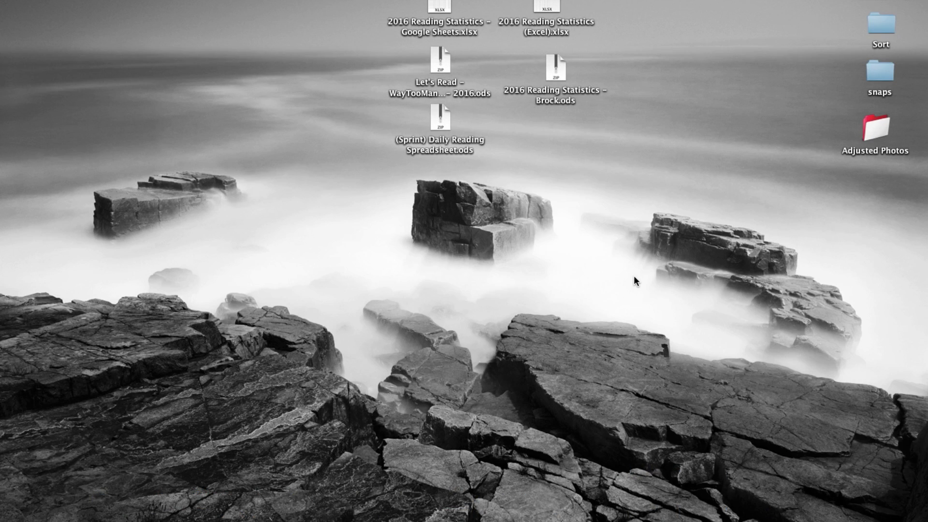
Bring back the Box folder holding the 2016 .xlsx and .ods stats files, then go to Drive.
click(726, 497)
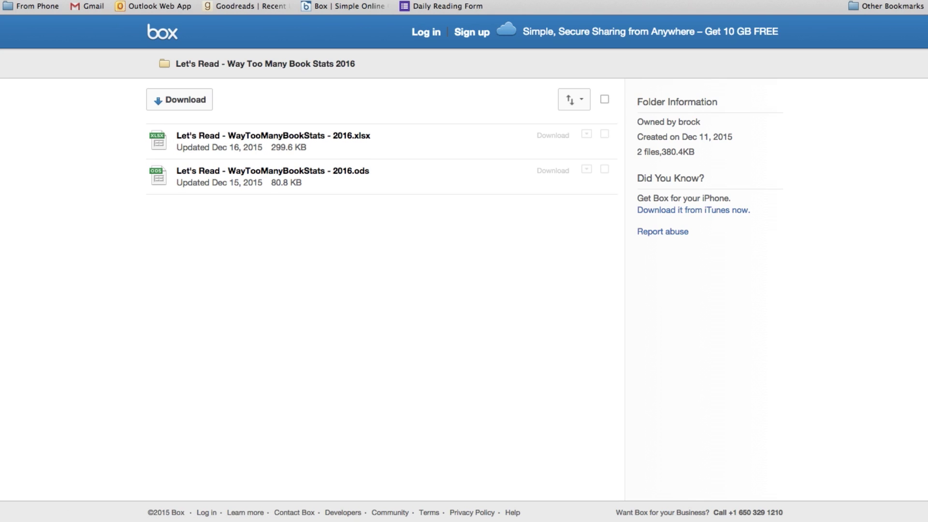
key(ctrl+Tab)
Drag '2016 Reading Statistics - Brock.ods' from the desktop toward Drive and check the NEW menu.
key(super+h)
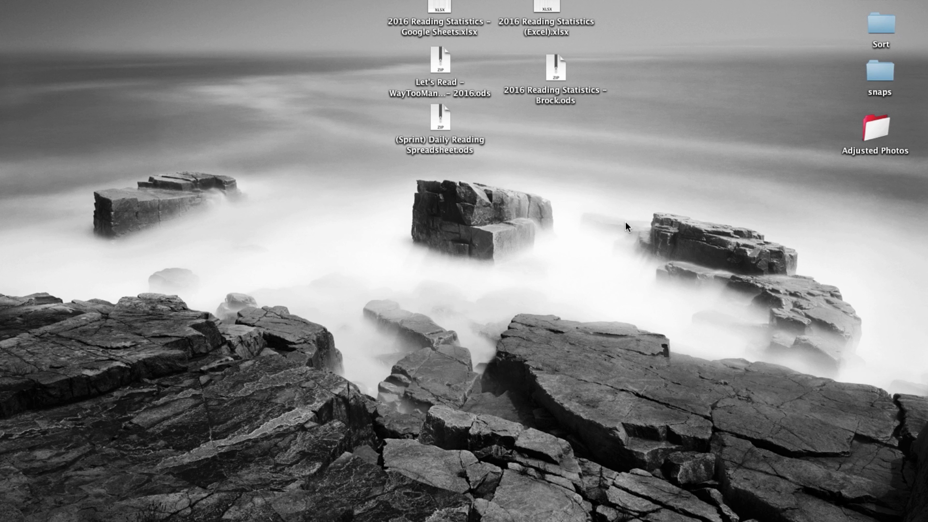
click(558, 71)
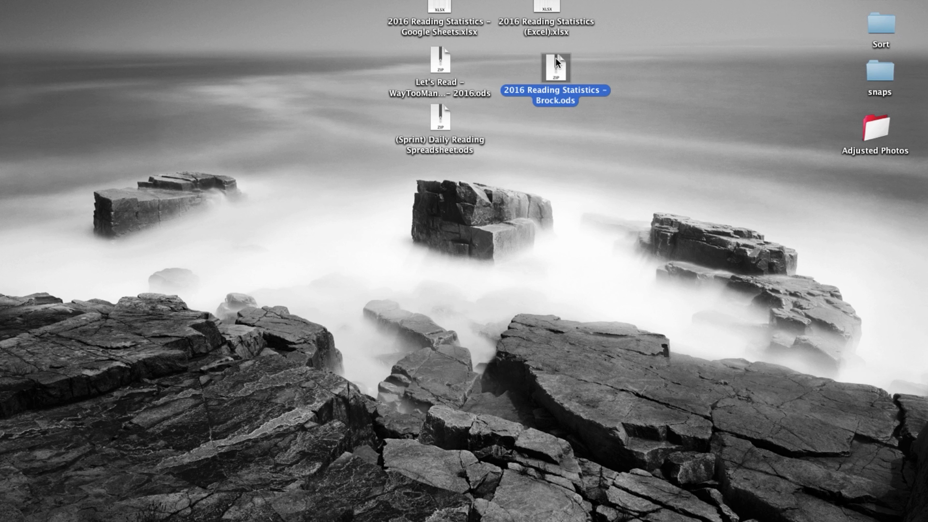
drag(555, 57, 413, 70)
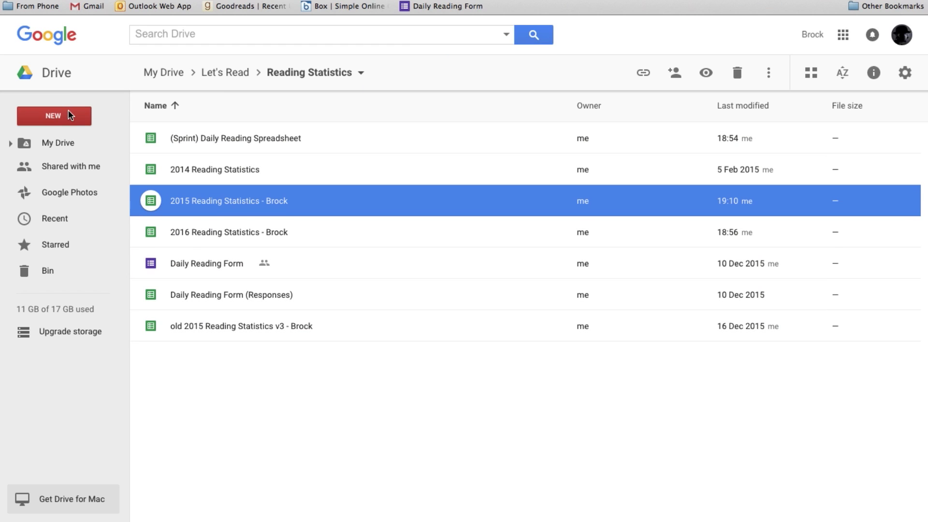
click(68, 111)
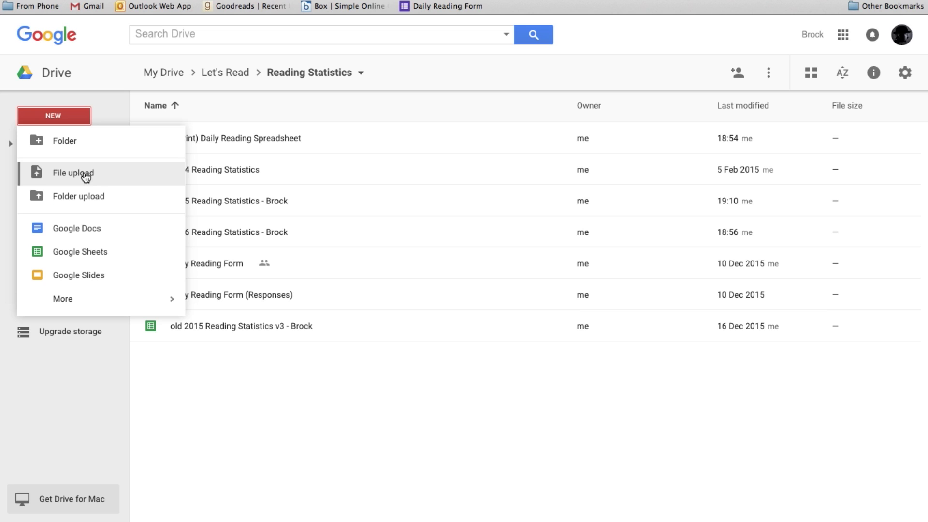
click(69, 421)
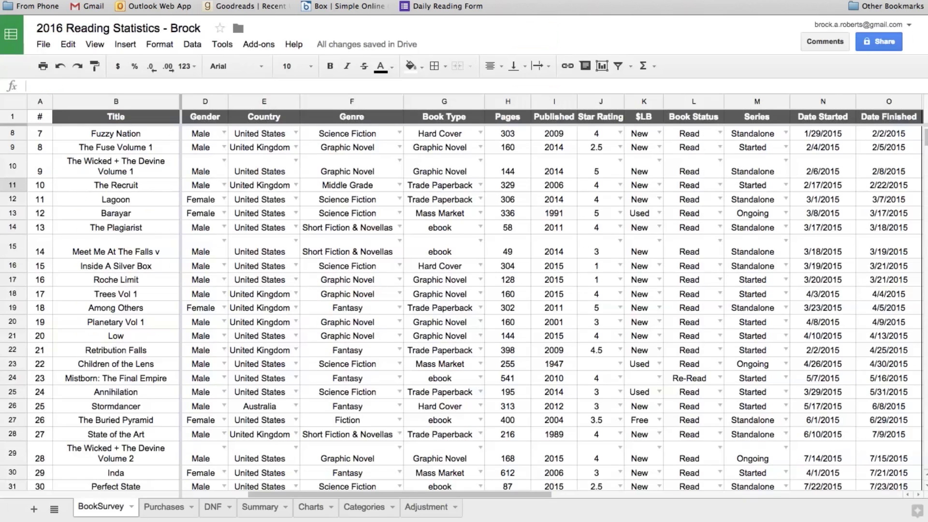
Return the BookSurvey sheet to row 2 and move across its book columns.
scroll(464, 309, up, 2)
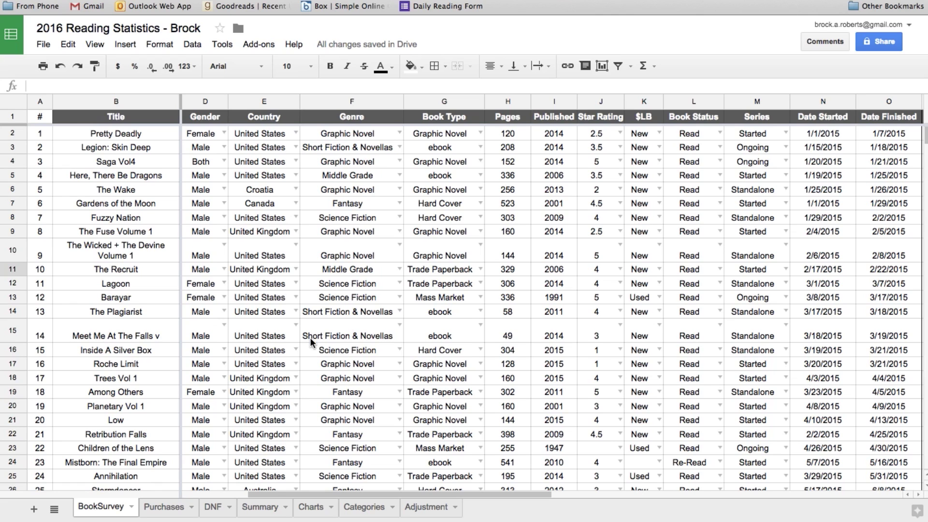
click(292, 494)
drag(291, 494, 116, 495)
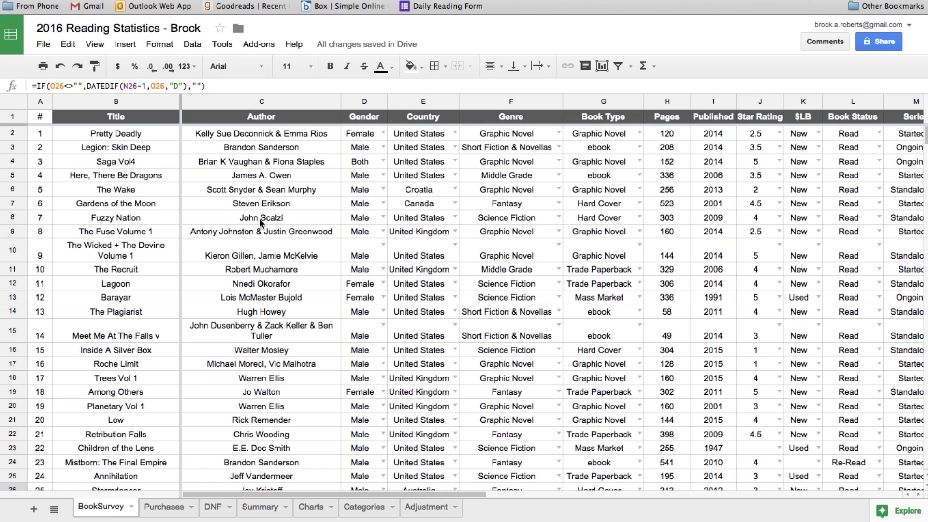
drag(176, 139, 161, 134)
drag(272, 493, 145, 493)
Reach the Star Rating column and show Pretty Deadly's 0–5 half-star list, set at 2.5.
scroll(500, 372, right, 2)
scroll(500, 370, right, 3)
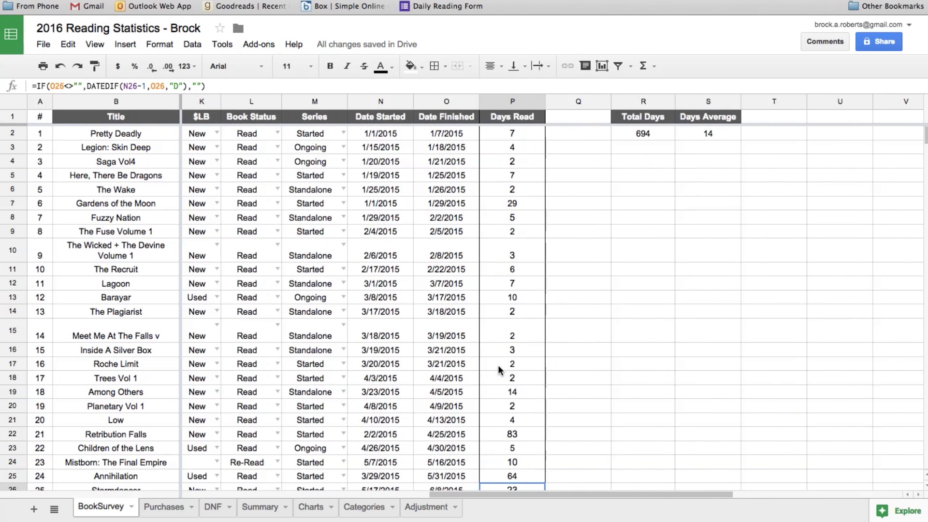
scroll(770, 141, left, 5)
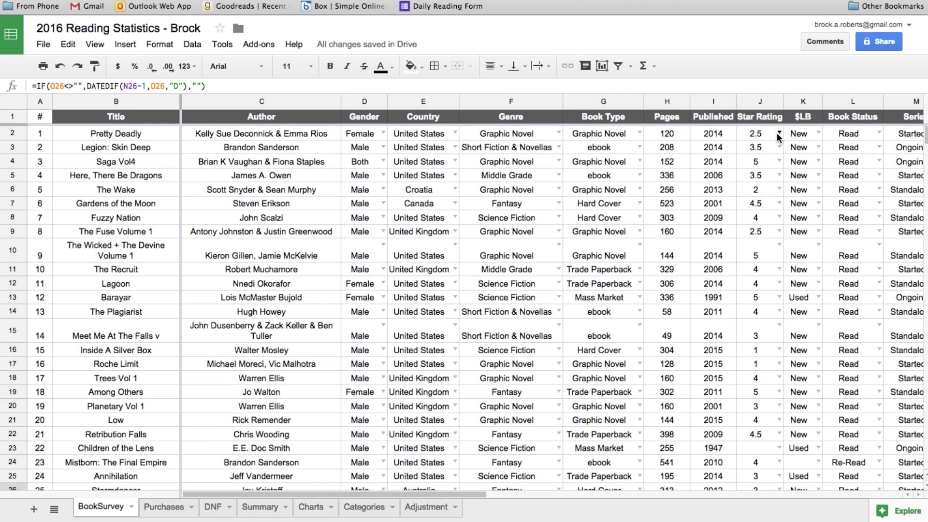
click(778, 134)
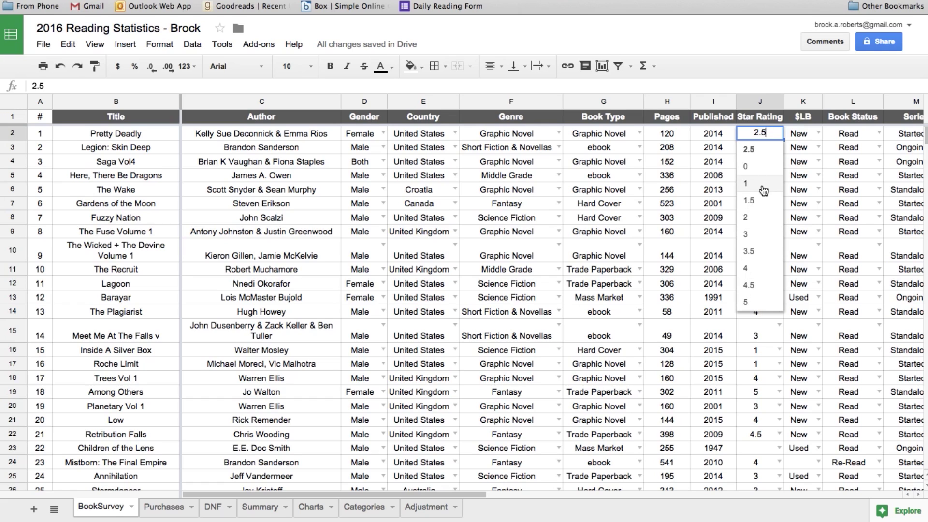
Keep the 2.5 rating, check Legion: Skin Deep's 3.5, and review the $LB ownership types.
click(739, 65)
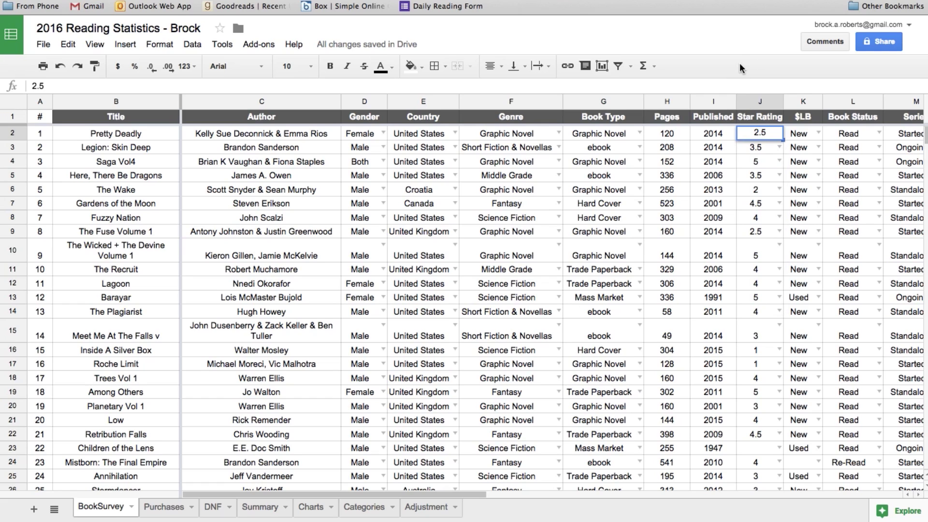
click(746, 144)
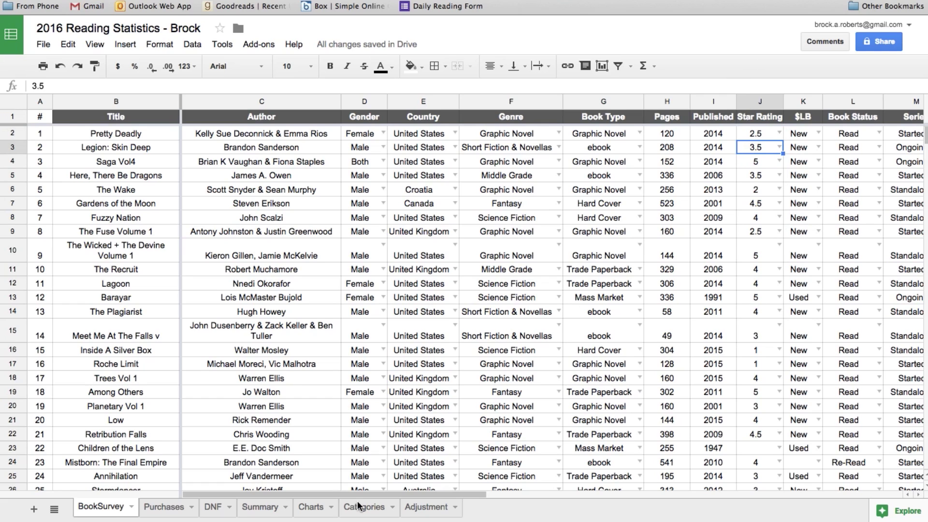
drag(449, 493, 534, 493)
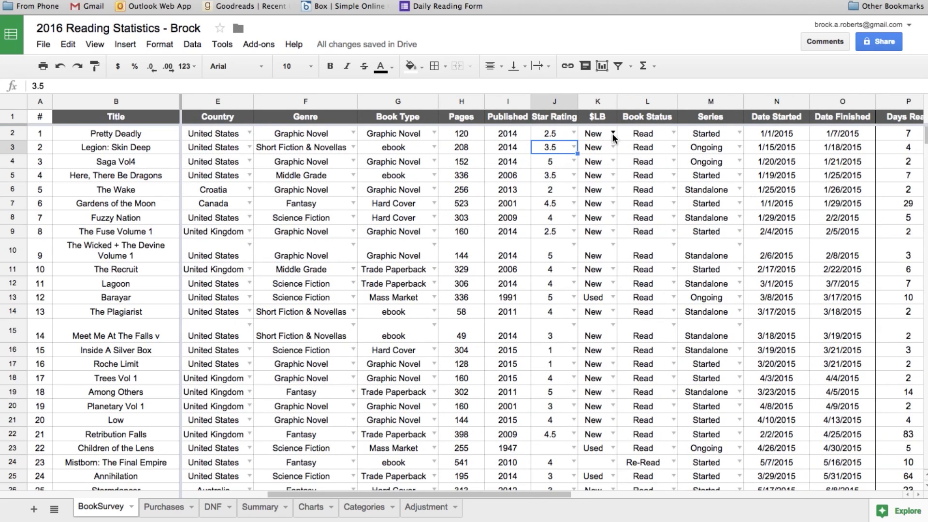
click(613, 136)
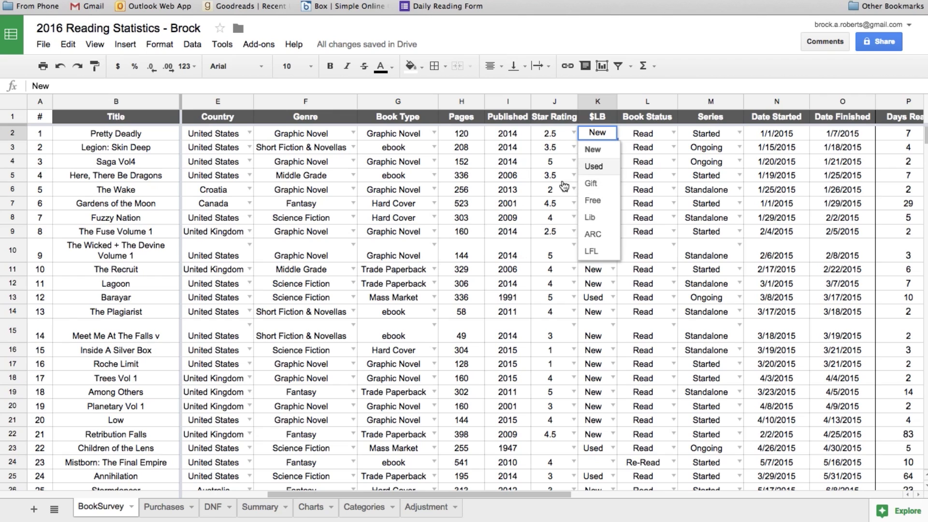
Inspect the Series entries and the Days Read, Total Days (694) and Days Average (14) formulas.
scroll(564, 148, right, 3)
double_click(563, 147)
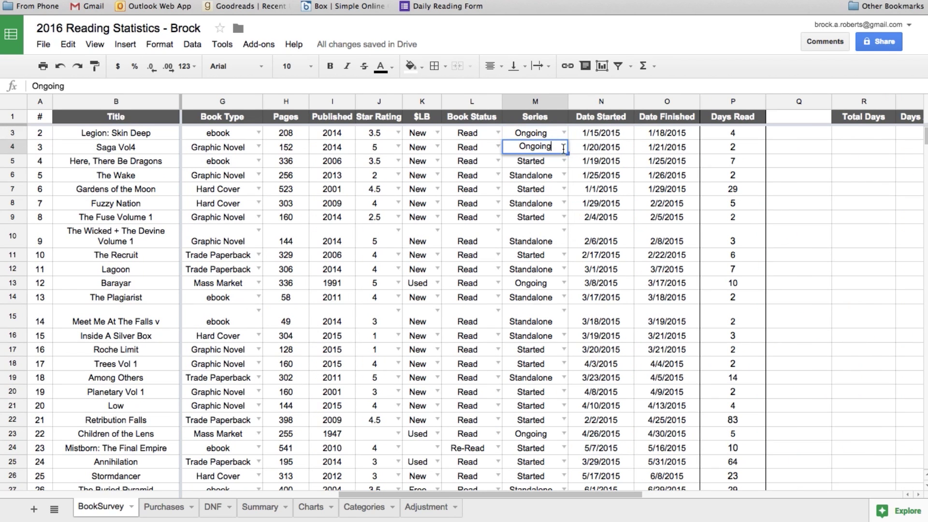
click(551, 177)
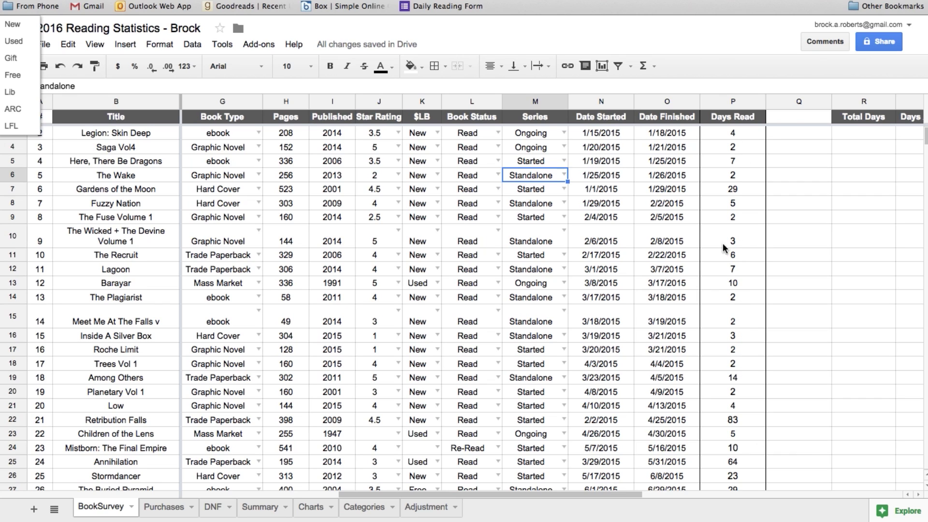
click(720, 189)
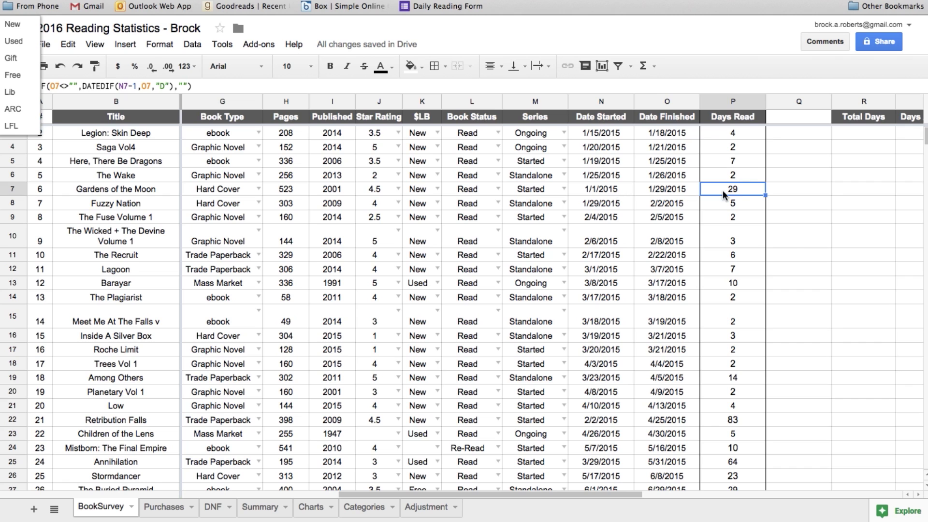
scroll(659, 131, right, 5)
scroll(659, 131, up, 1)
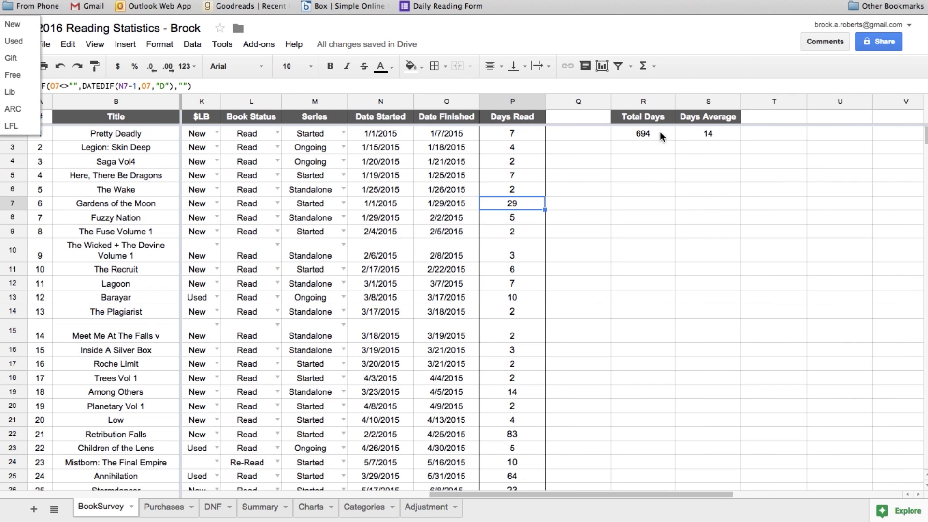
click(630, 132)
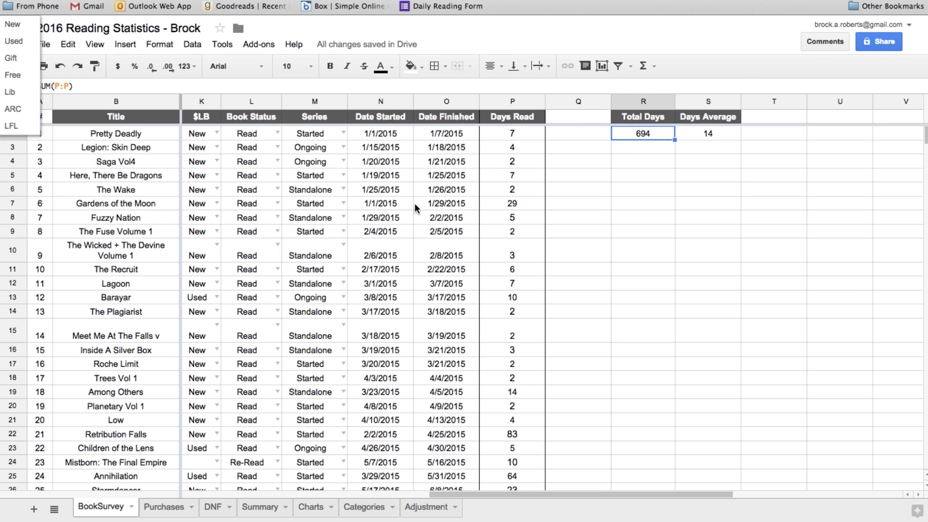
click(723, 134)
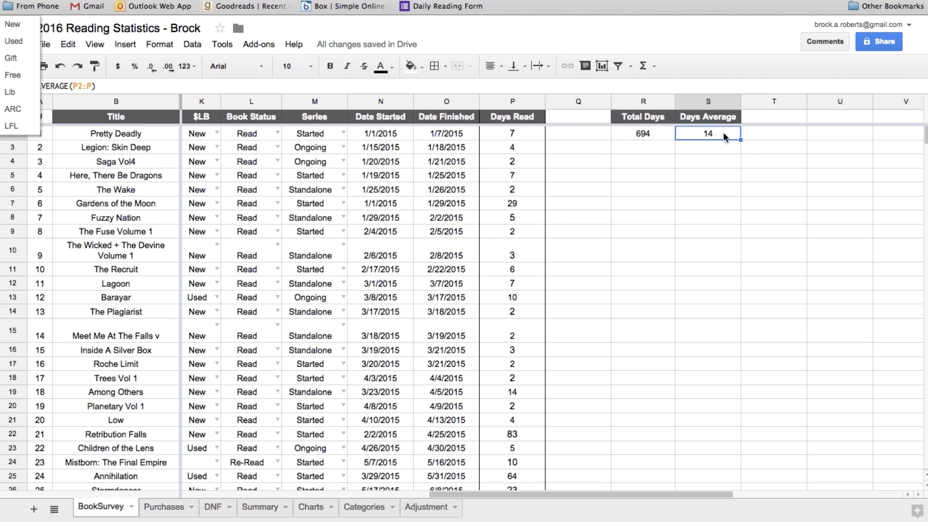
Go to the Purchases sheet and review the Total Purchased and Total Cost Read formulas.
click(164, 507)
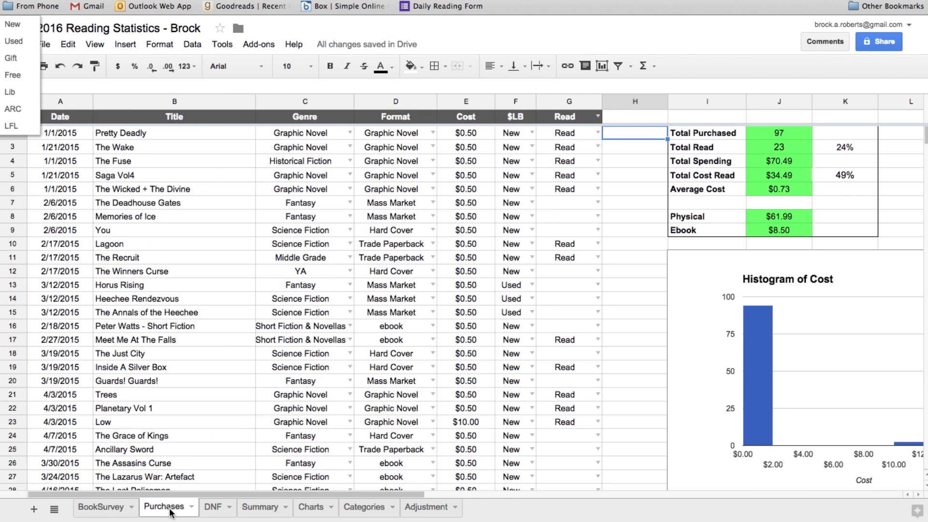
click(721, 134)
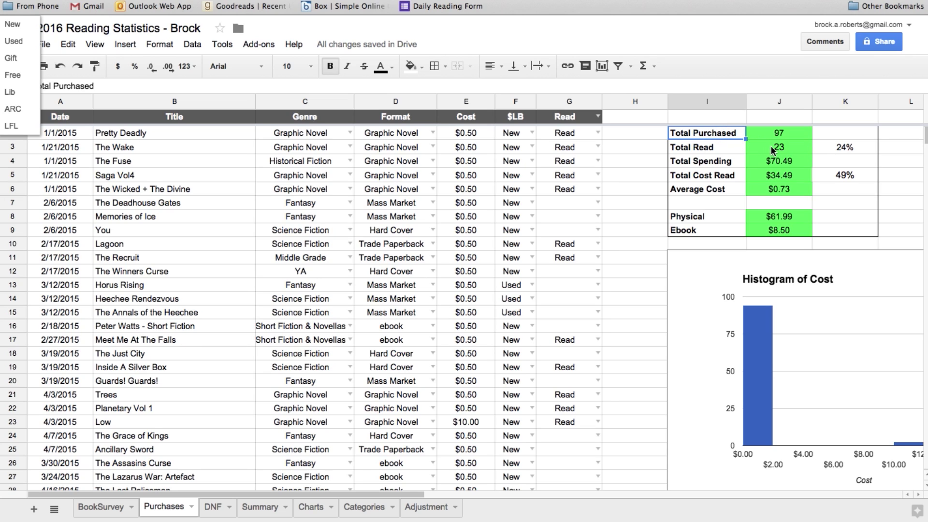
click(768, 175)
scroll(703, 292, right, 5)
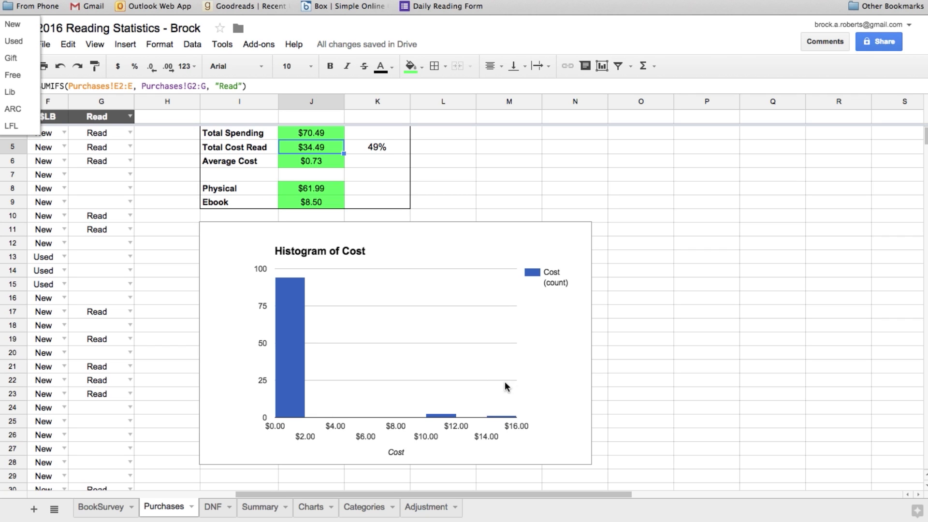
scroll(396, 504, left, 10)
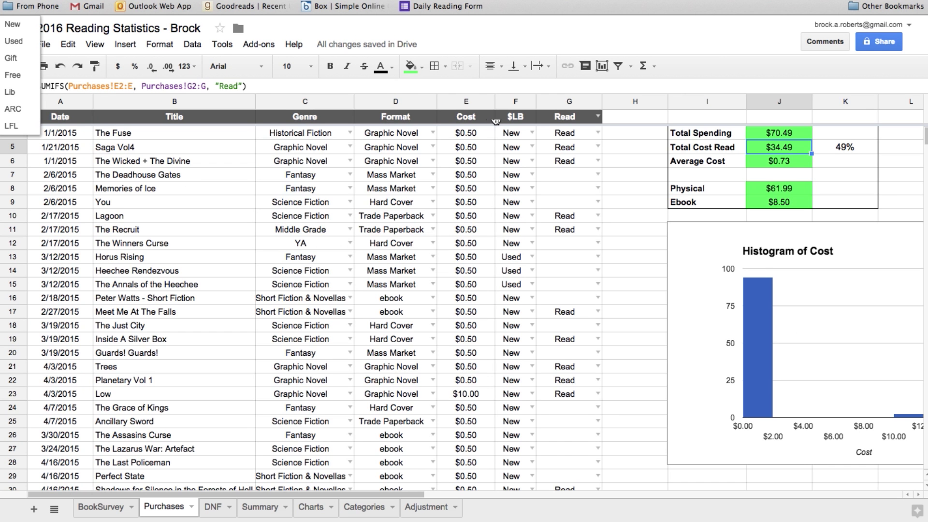
Review The Fuse's $LB type list and The Deadhouse Gates' Read list, leaving both unchanged.
click(532, 134)
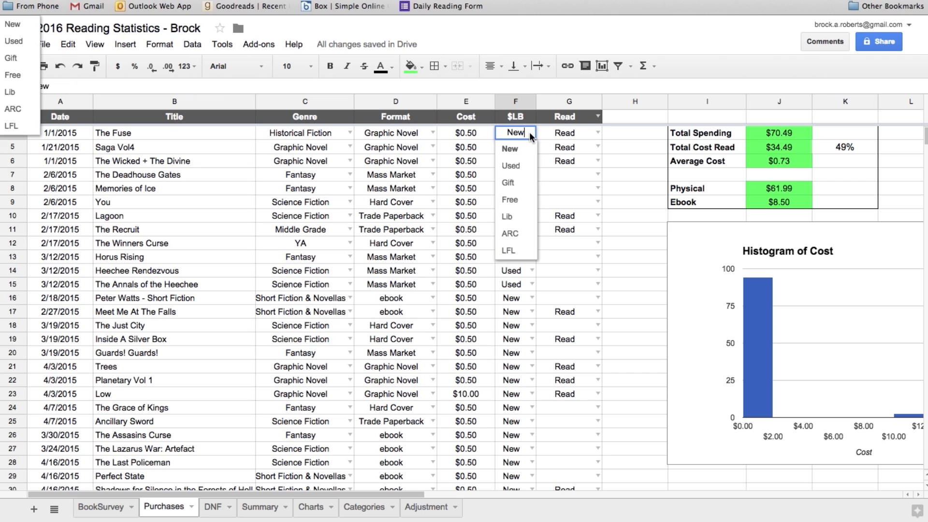
key(Down)
key(Down)
key(Down)
key(Down)
key(Down)
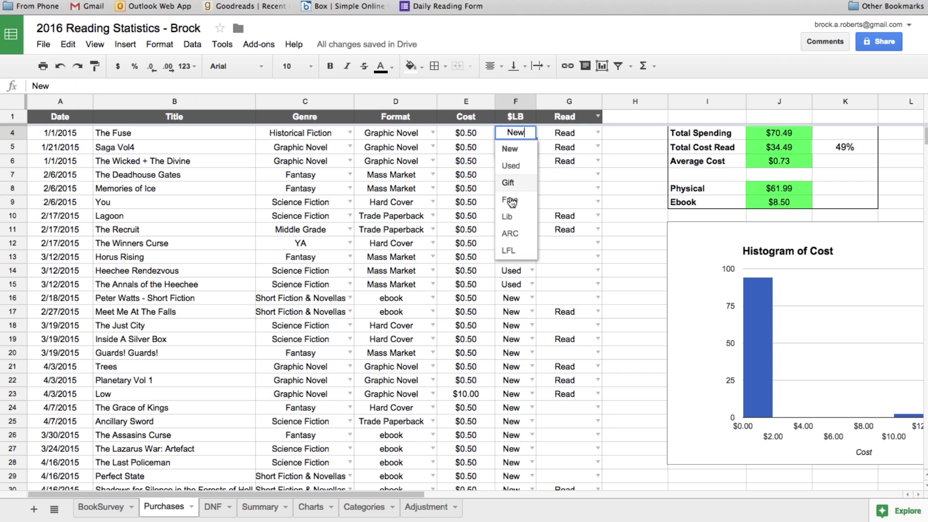
click(627, 169)
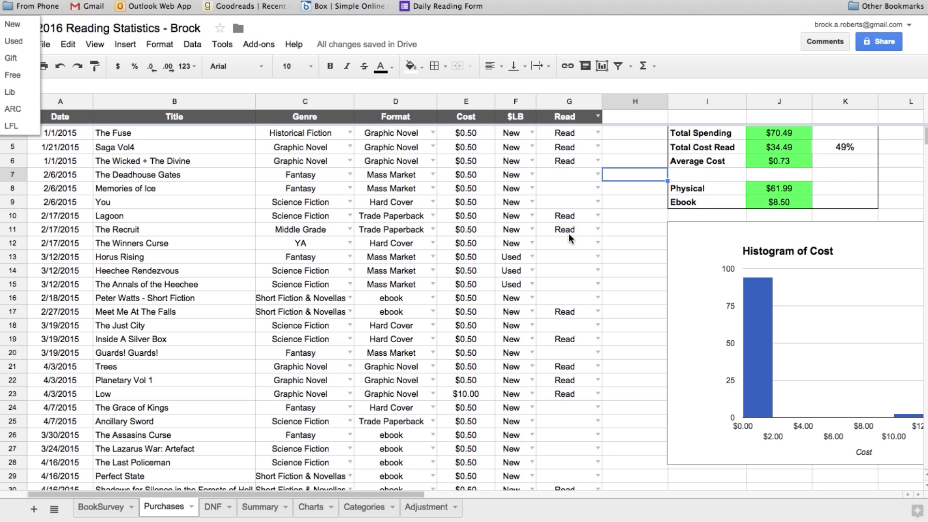
click(597, 175)
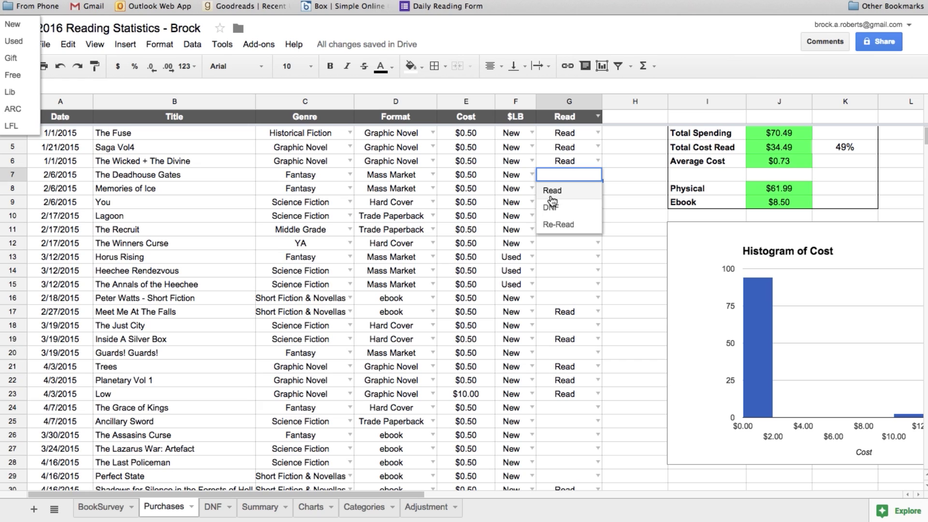
click(621, 192)
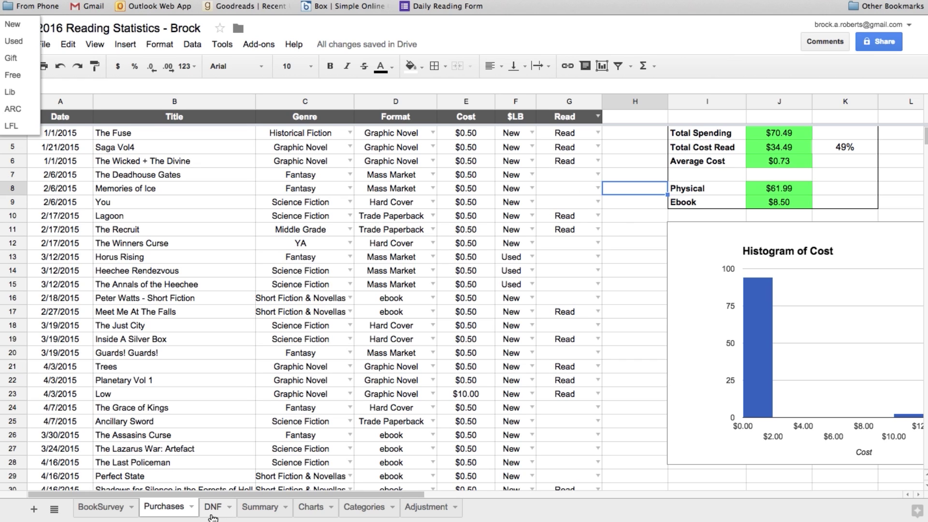
Go to the DNF sheet and point out The Vorrh's 300-page count.
click(212, 507)
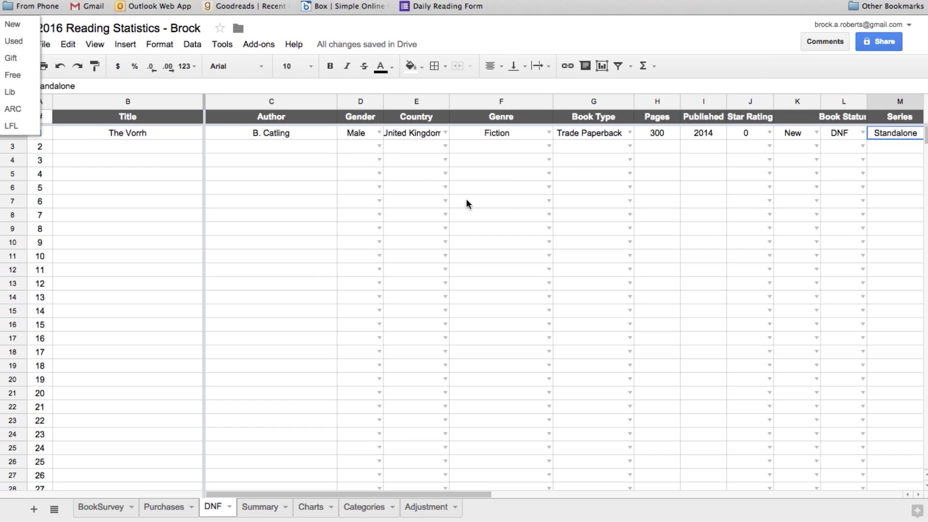
click(658, 134)
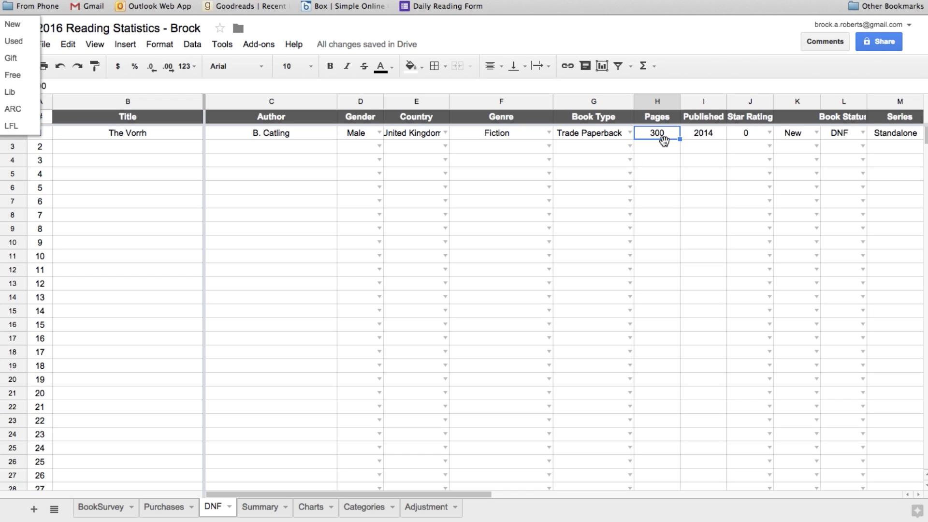
click(658, 144)
click(649, 135)
Go to the Summary sheet and check the 1/1/2015 Start Date and 1/1/2016 End Date, unchanged.
click(264, 508)
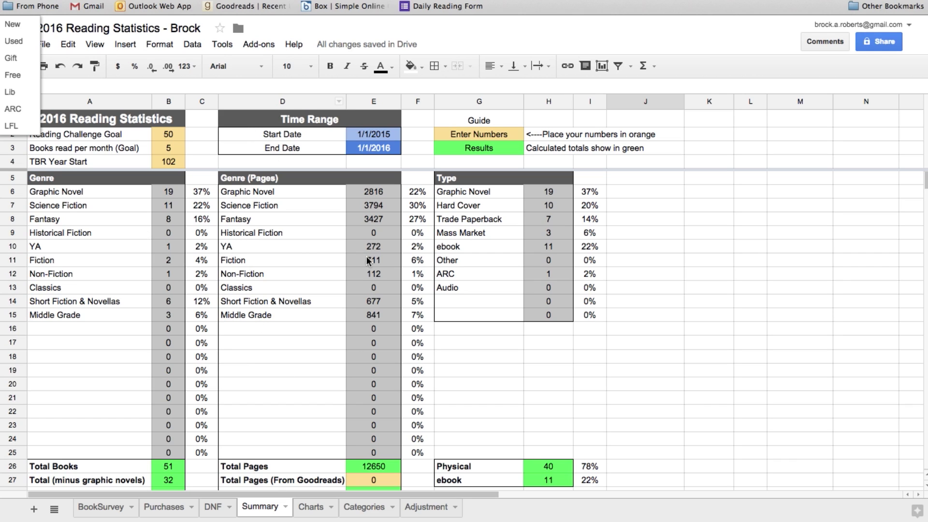
click(370, 133)
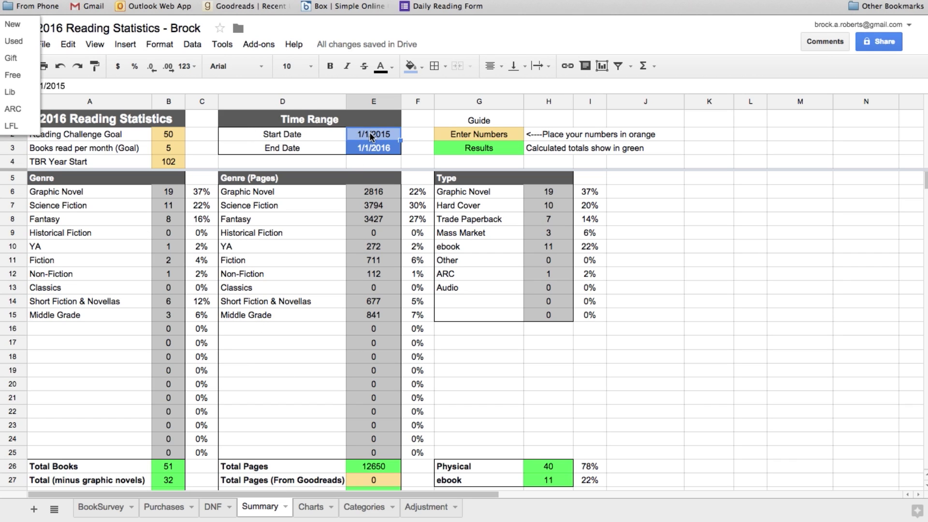
click(371, 145)
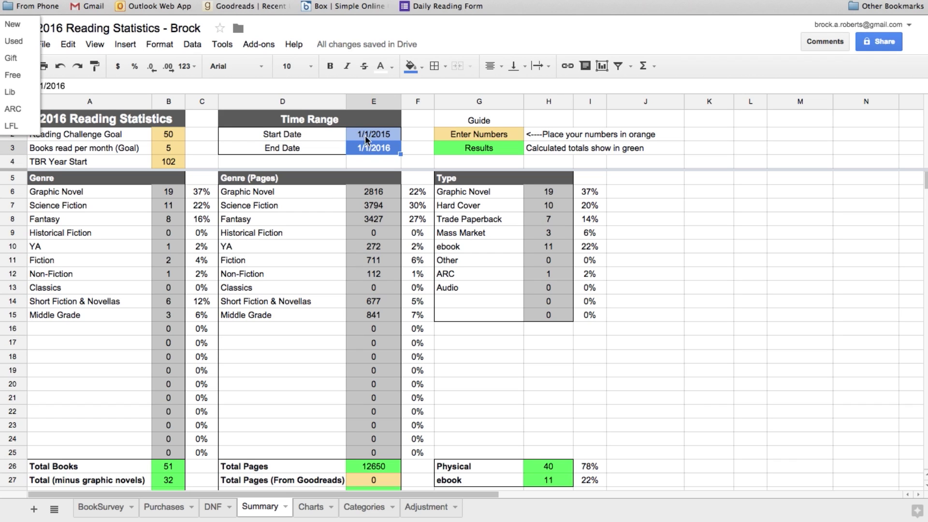
double_click(363, 135)
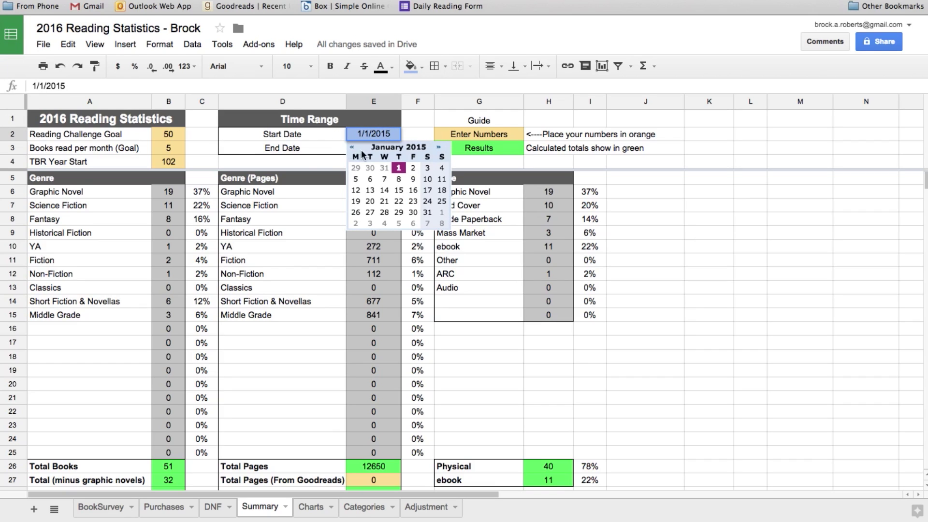
click(208, 137)
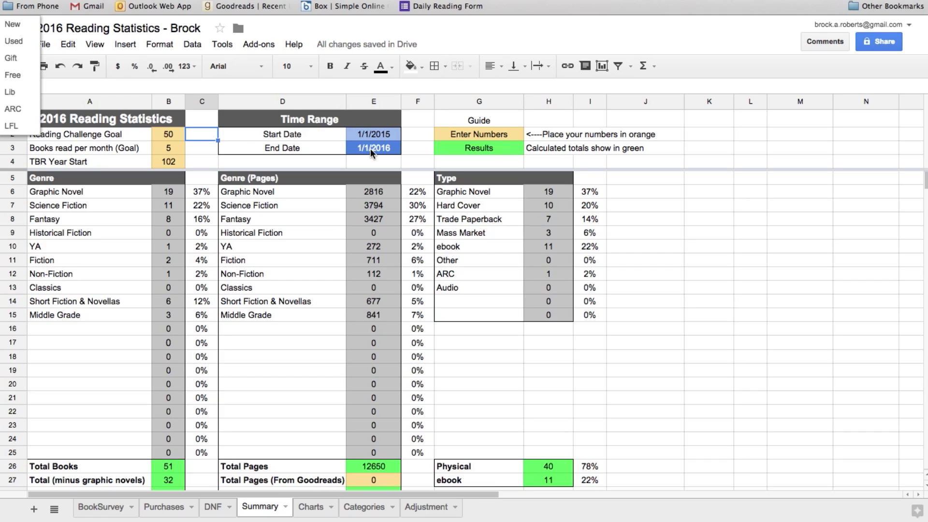
click(409, 146)
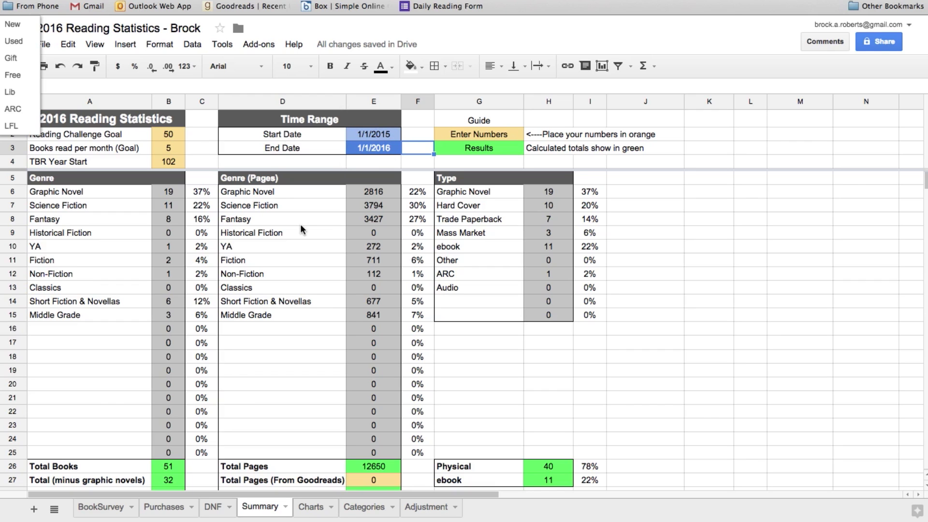
scroll(300, 225, down, 5)
scroll(300, 225, right, 2)
scroll(300, 224, left, 2)
scroll(300, 224, down, 8)
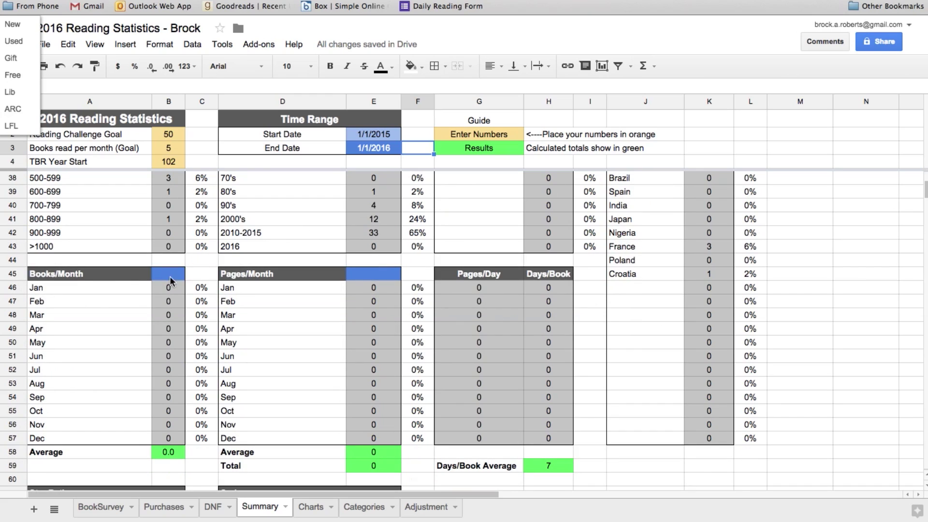
click(169, 276)
click(359, 277)
click(170, 274)
scroll(147, 335, up, 1)
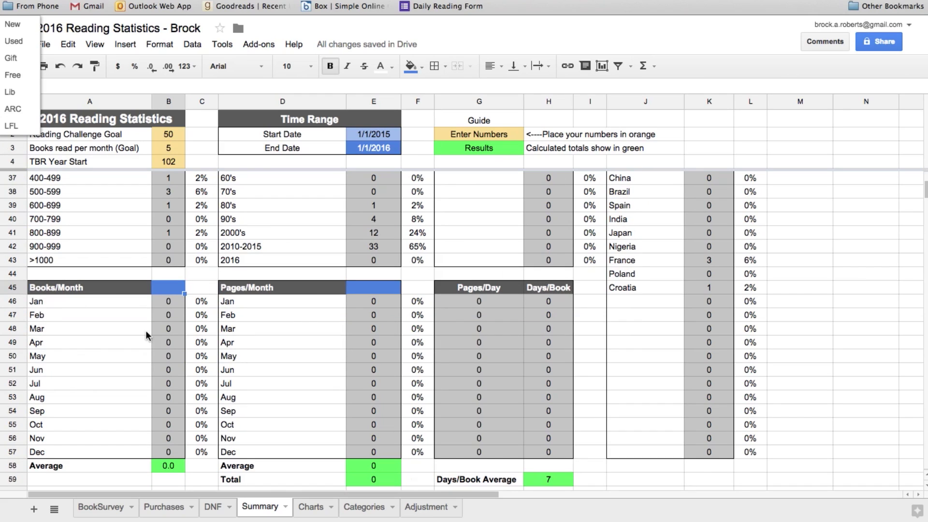
click(166, 345)
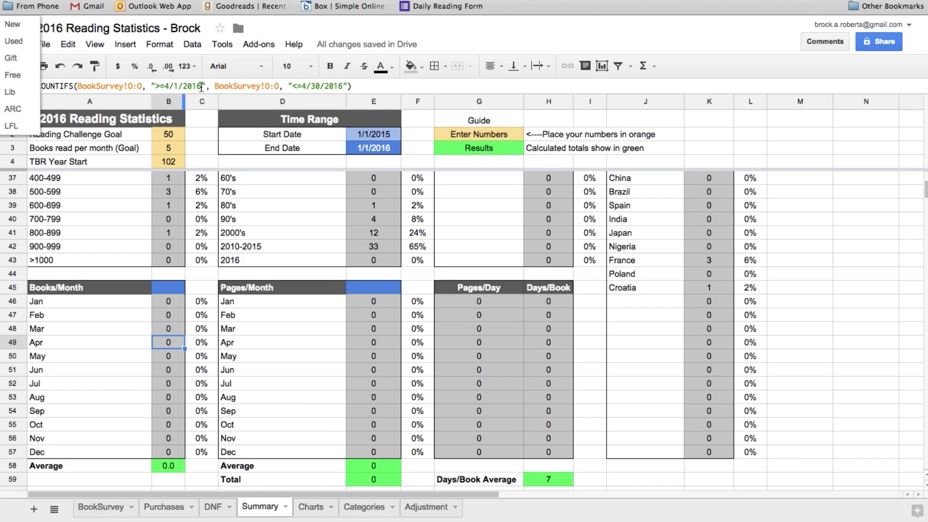
click(342, 86)
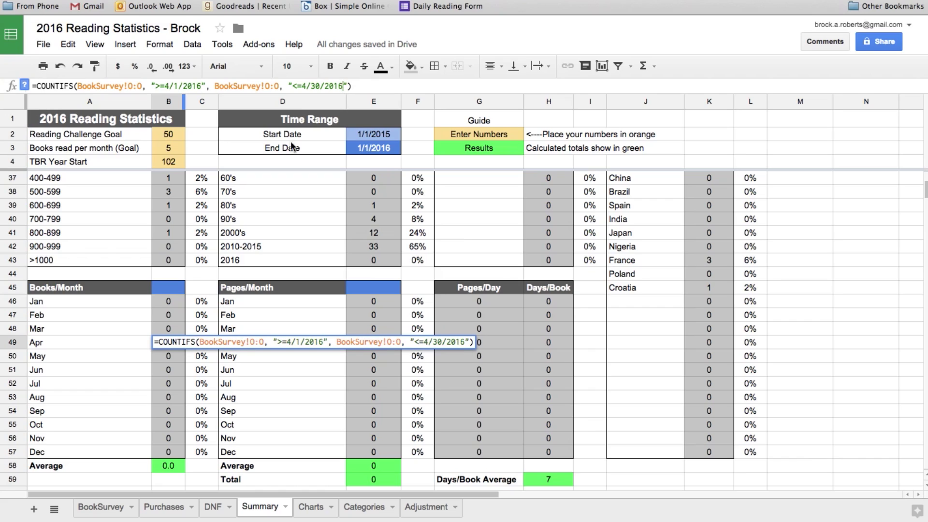
click(166, 316)
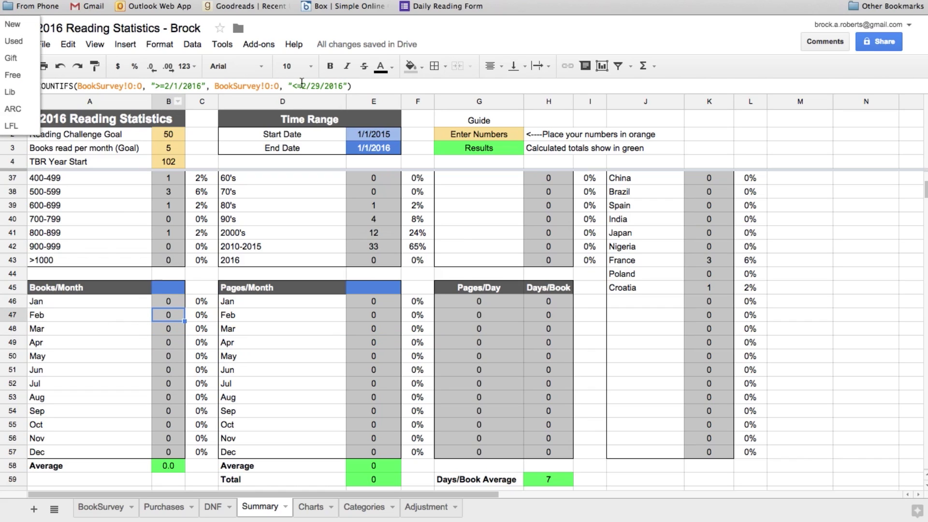
click(320, 87)
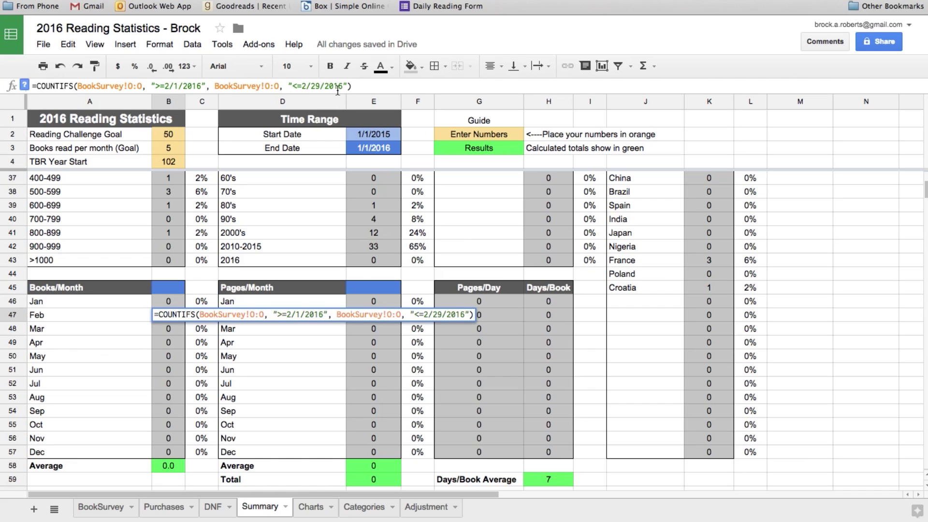
click(365, 340)
click(364, 315)
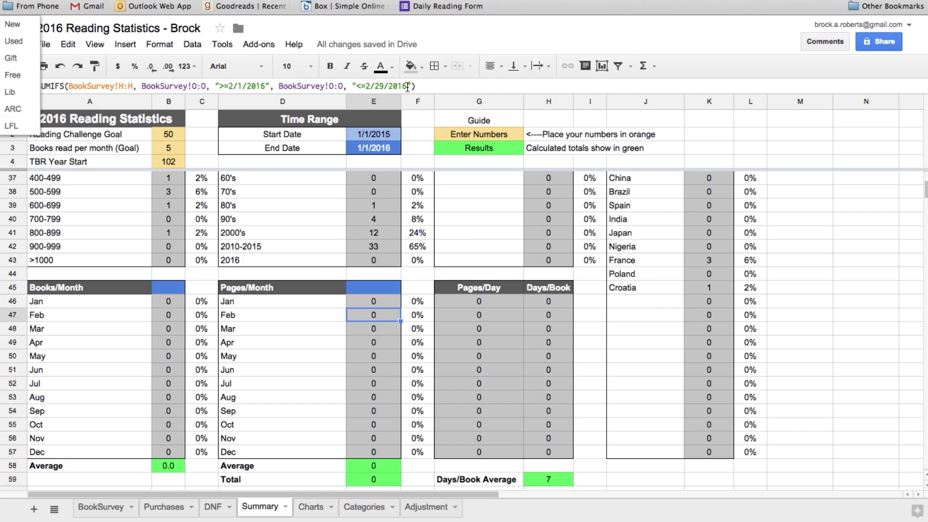
scroll(358, 327, down, 10)
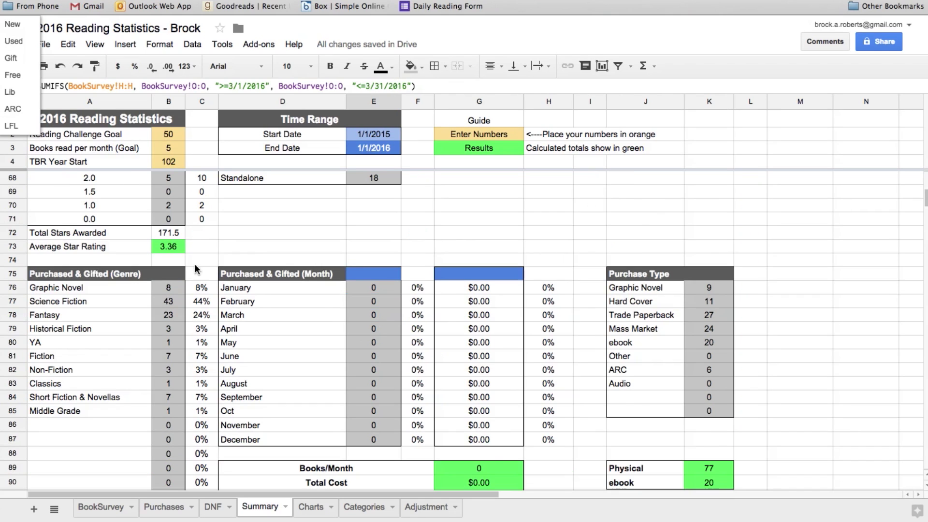
click(379, 274)
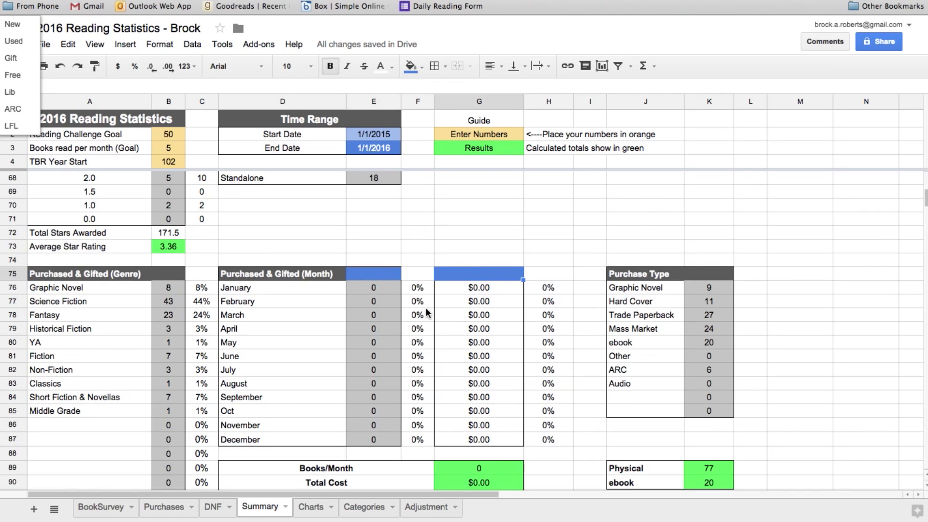
click(367, 343)
click(472, 343)
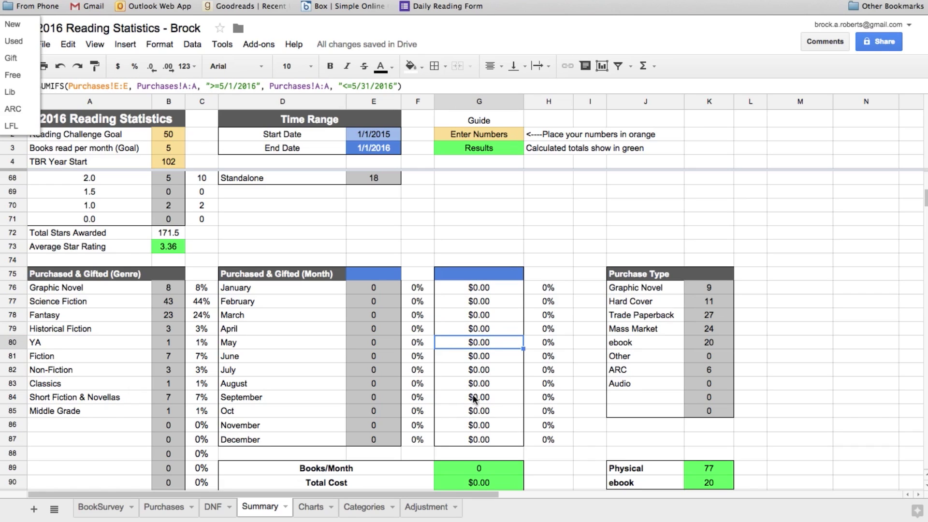
scroll(355, 306, up, 15)
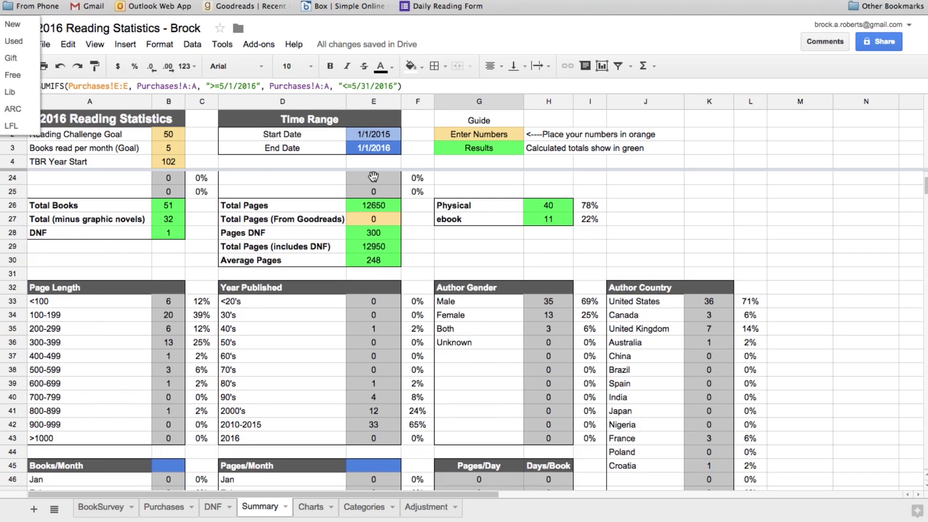
click(369, 135)
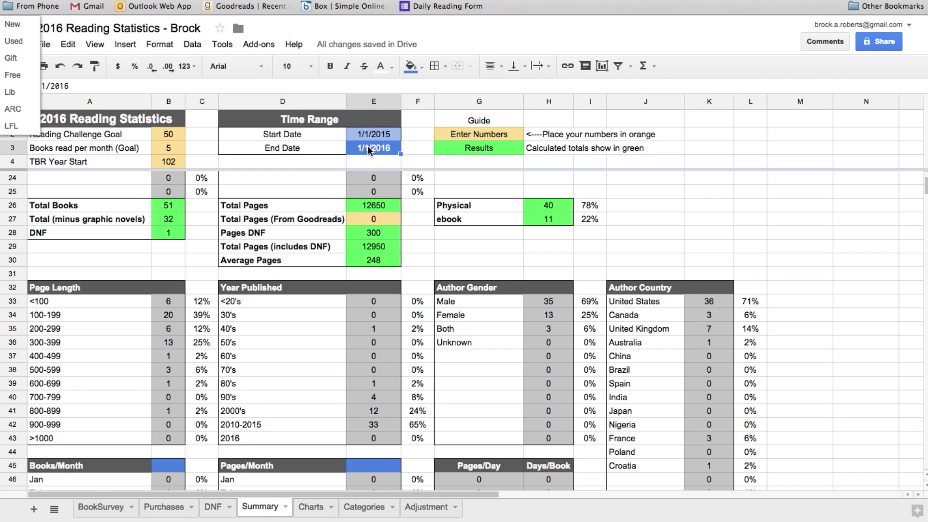
click(202, 148)
scroll(190, 237, up, 6)
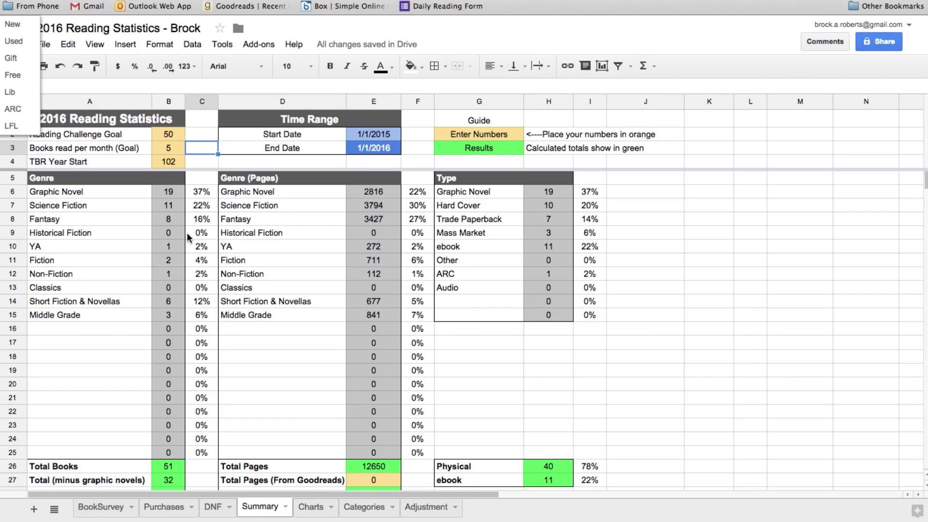
click(83, 328)
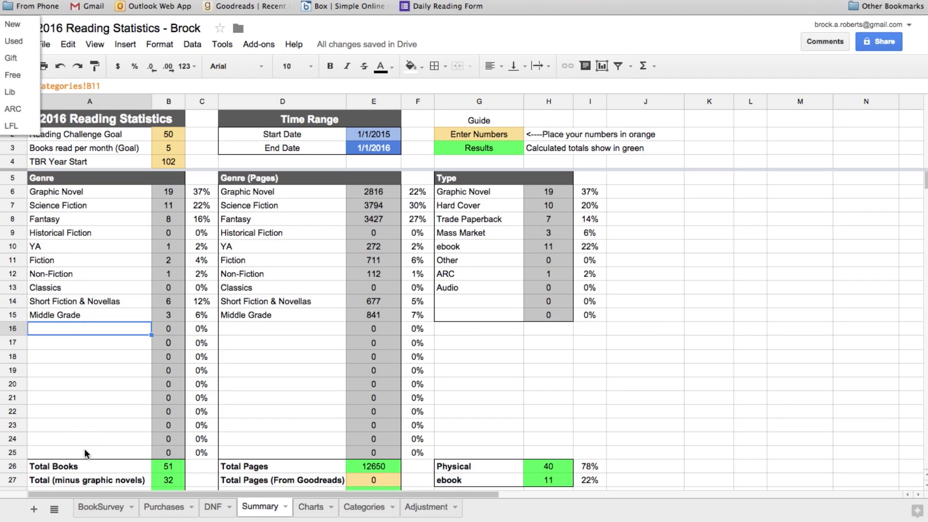
click(84, 448)
click(70, 329)
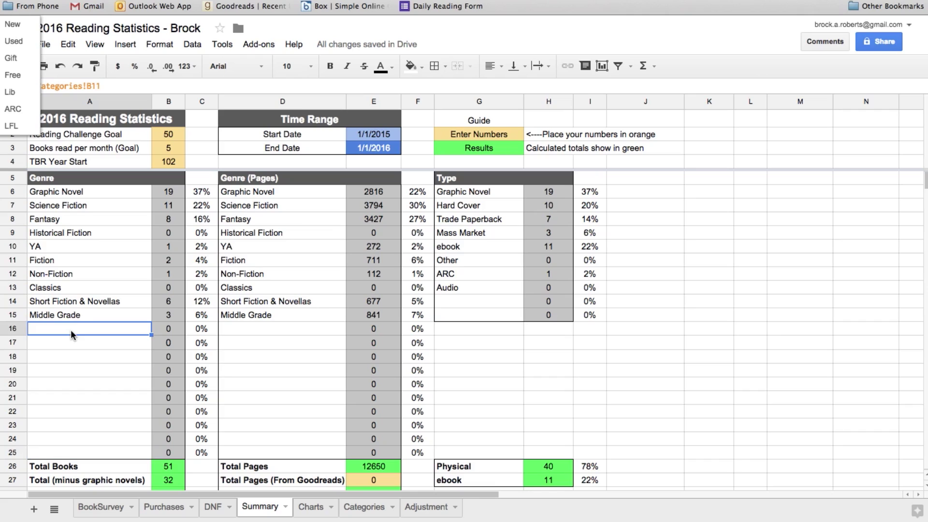
click(75, 451)
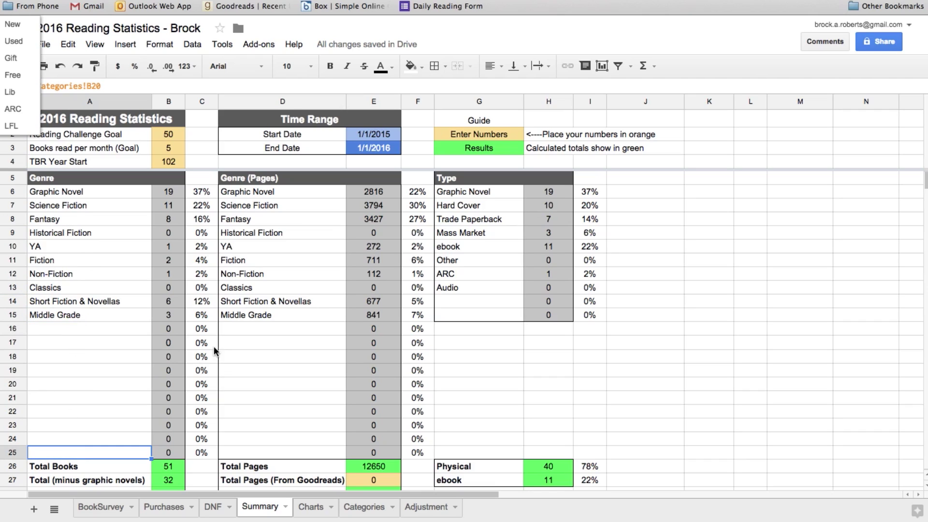
click(276, 332)
click(461, 304)
click(465, 316)
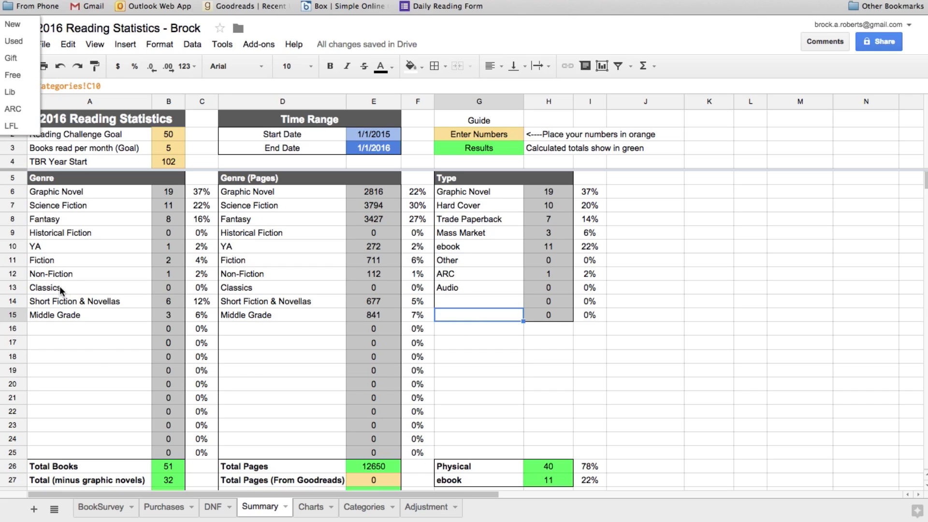
scroll(96, 358, down, 4)
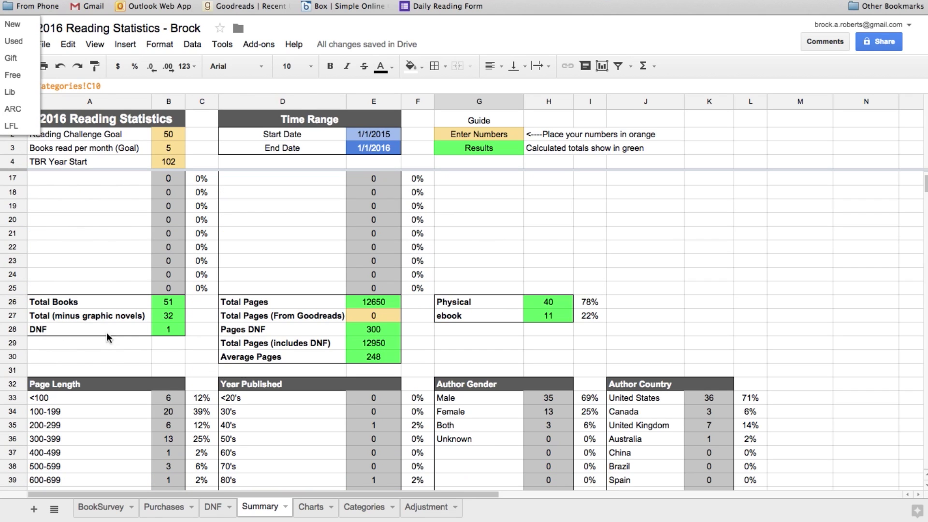
click(160, 329)
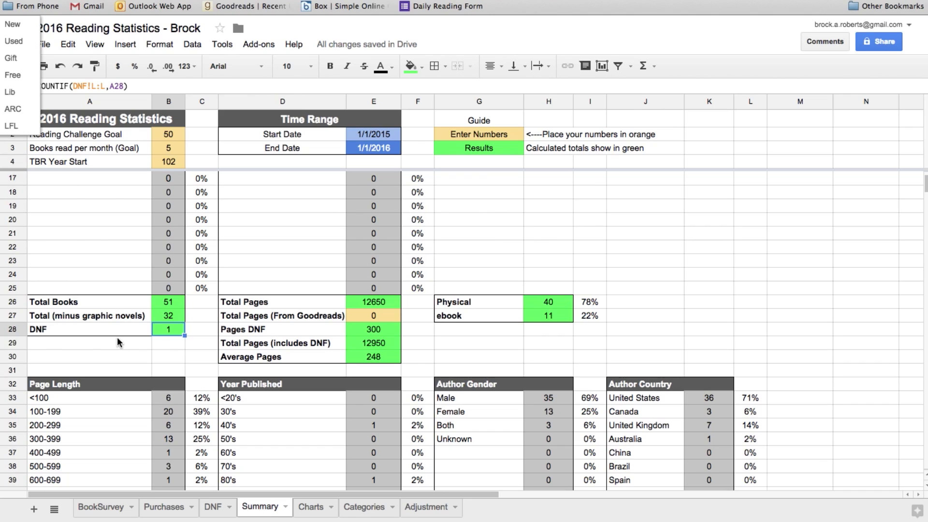
click(363, 330)
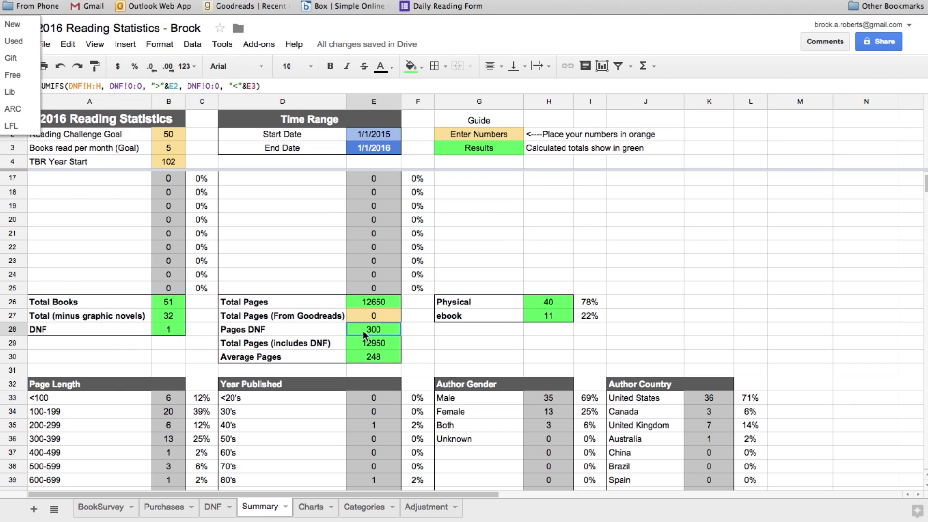
click(254, 347)
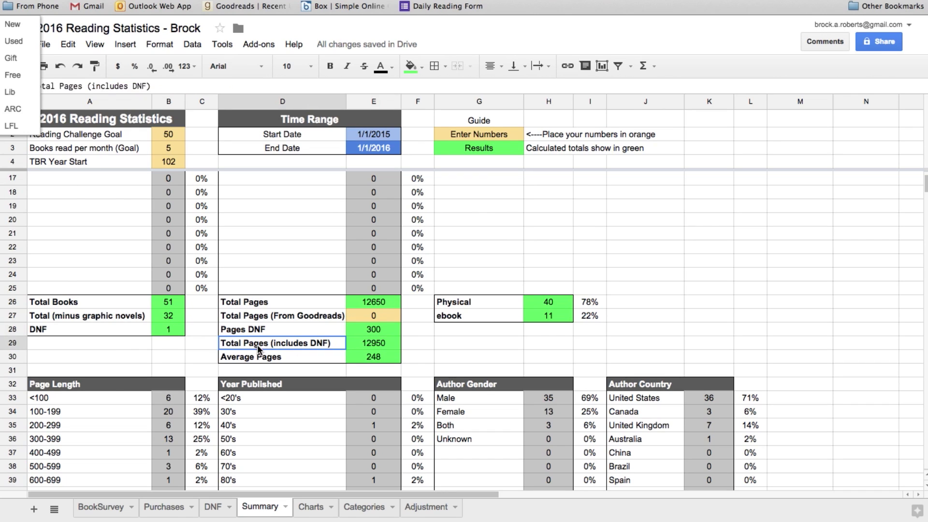
click(361, 343)
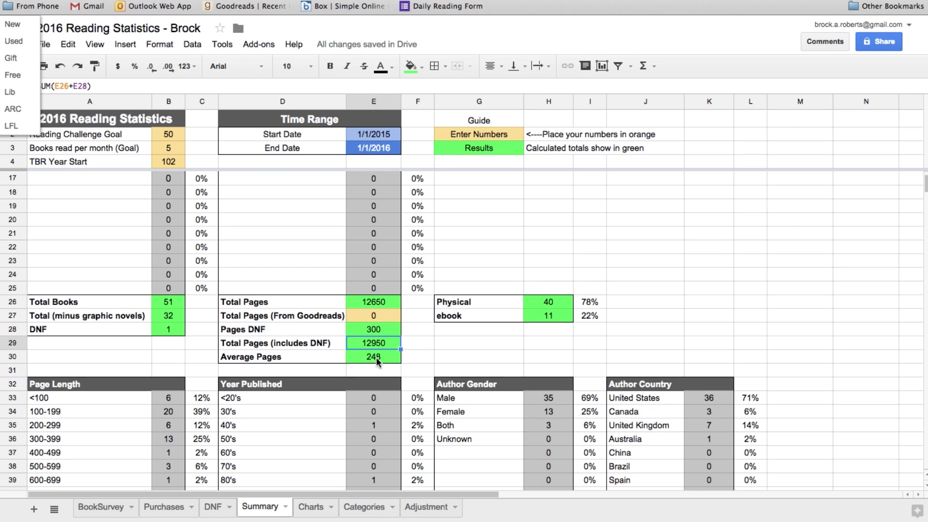
Scroll through the Summary sheet's results, then move on to the Charts sheet.
scroll(312, 271, up, 4)
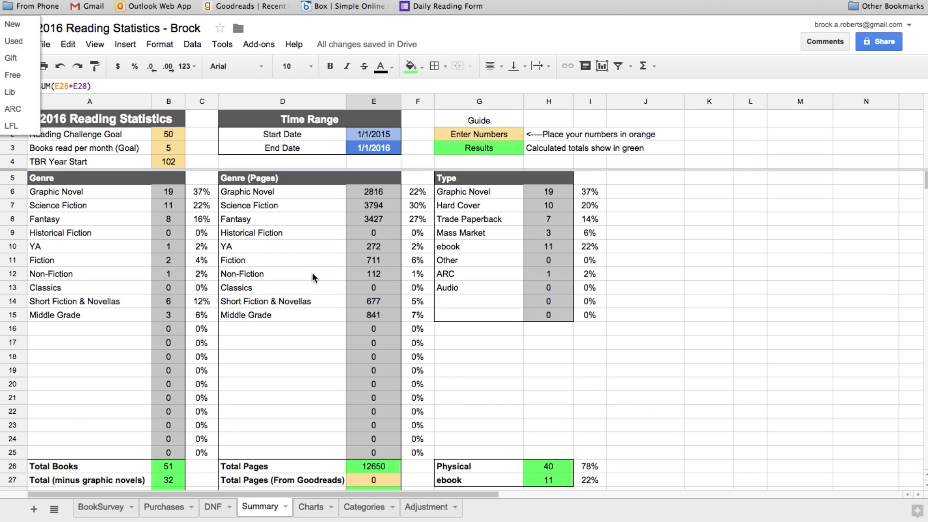
scroll(312, 272, down, 4)
scroll(312, 274, down, 15)
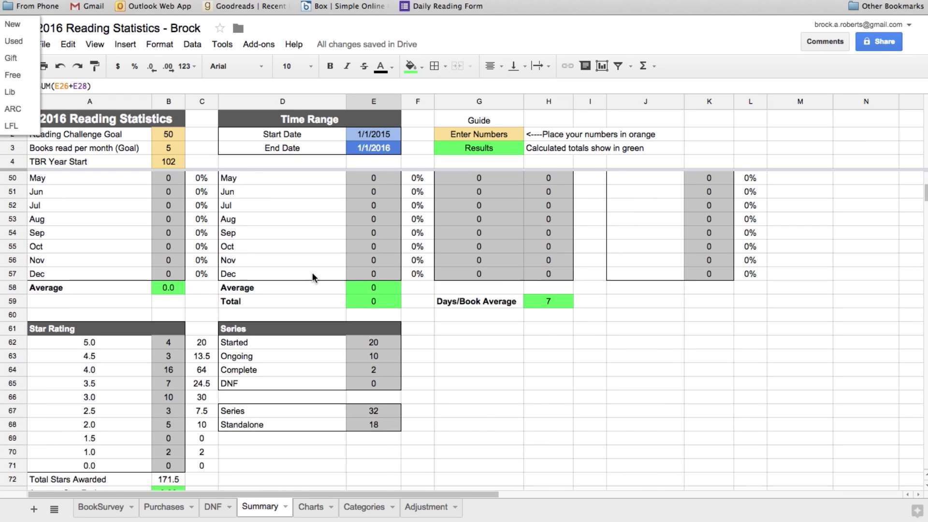
scroll(312, 271, down, 10)
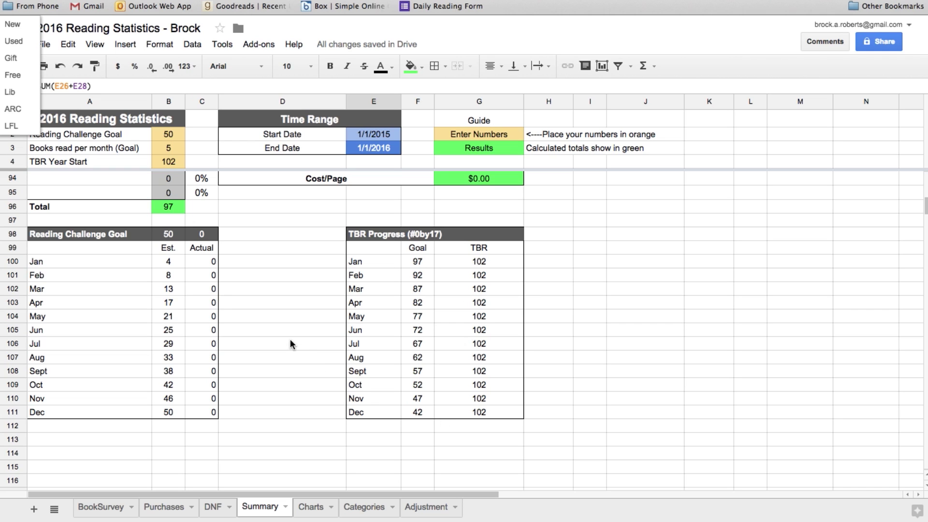
click(313, 507)
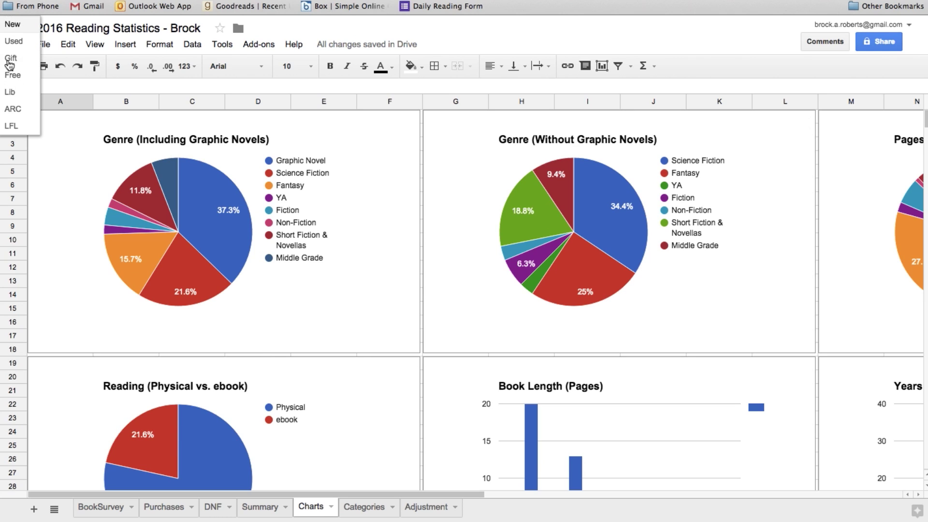
click(15, 32)
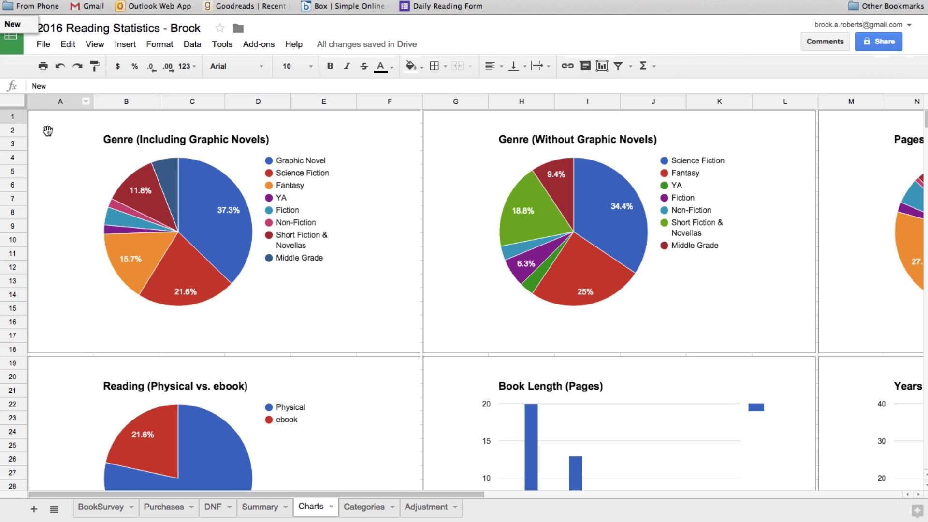
click(50, 148)
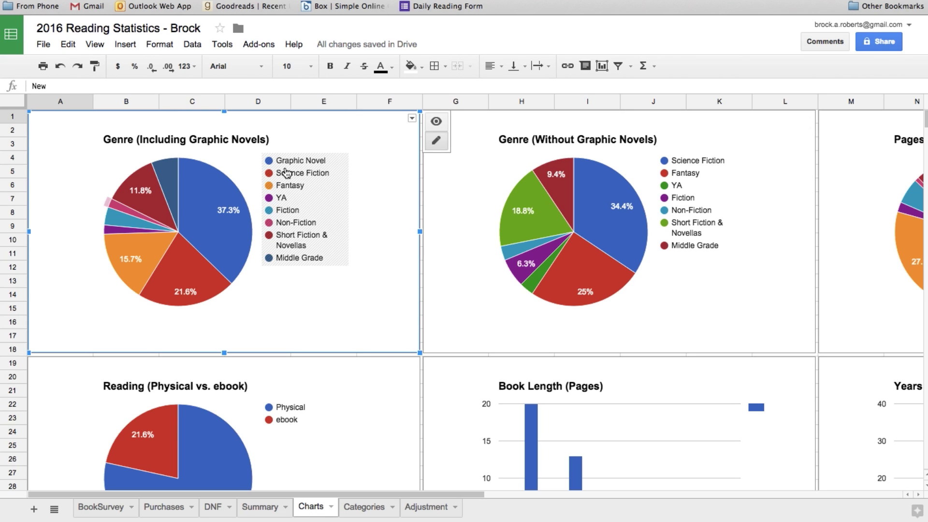
drag(345, 495, 737, 476)
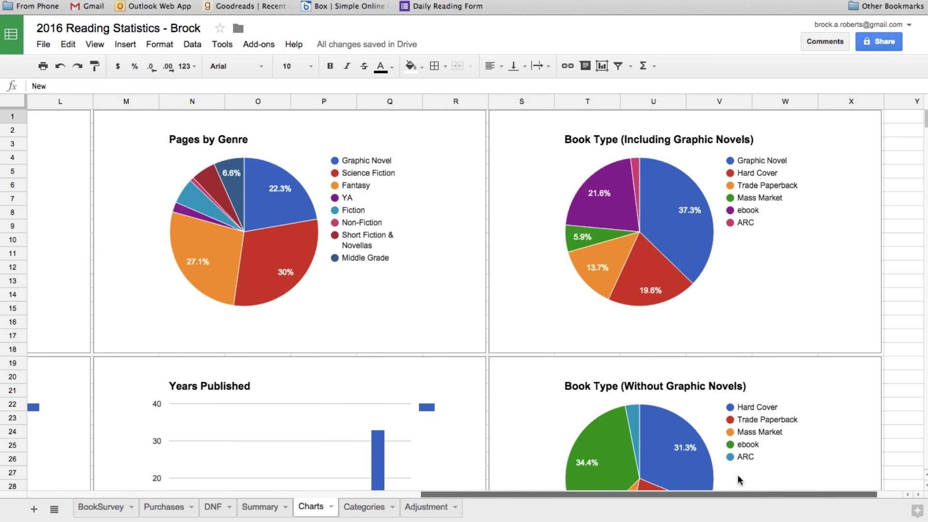
scroll(487, 221, down, 10)
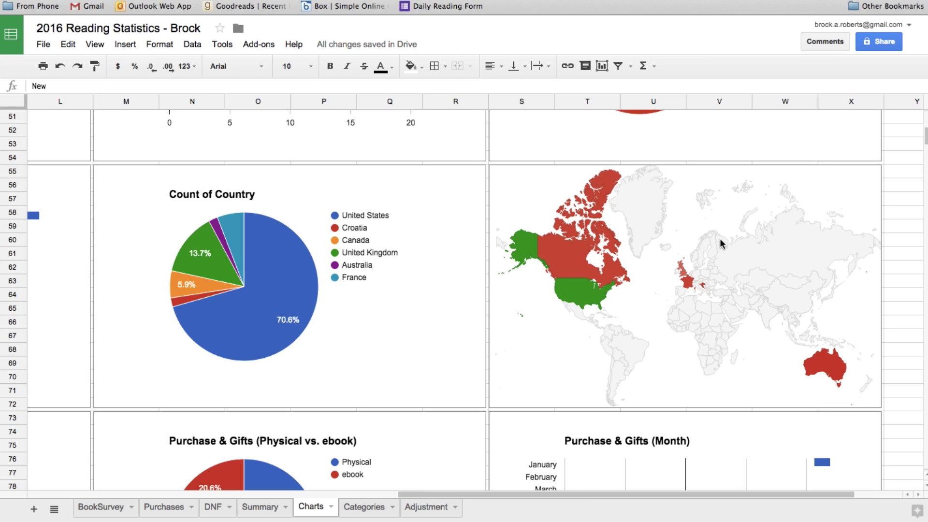
click(714, 216)
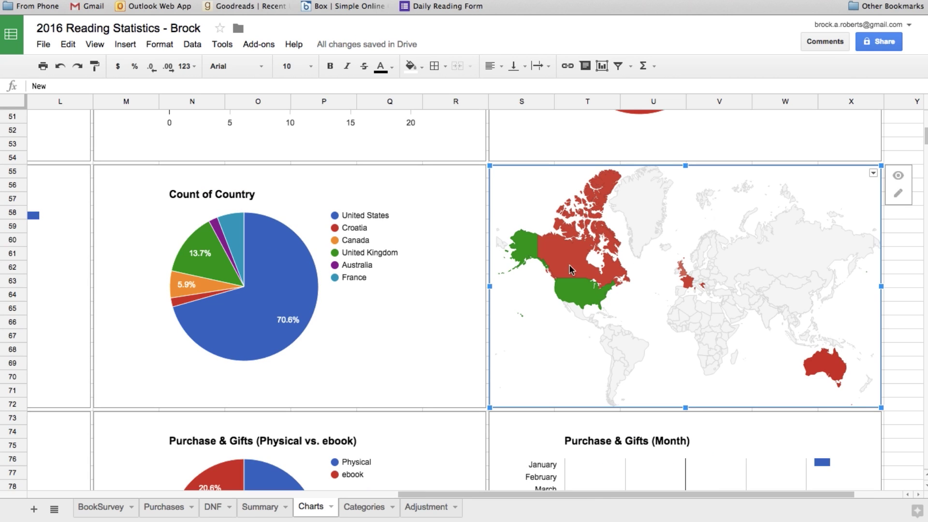
mouse_move(825, 373)
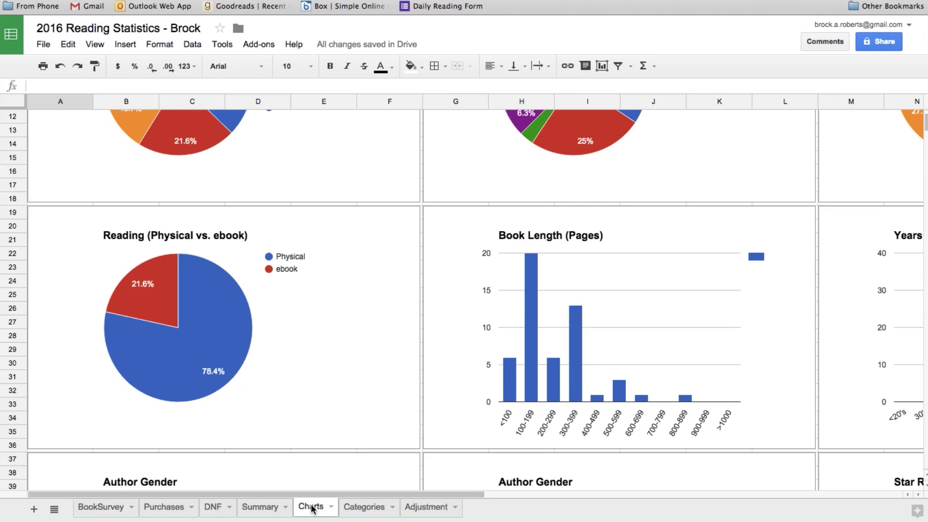
click(364, 507)
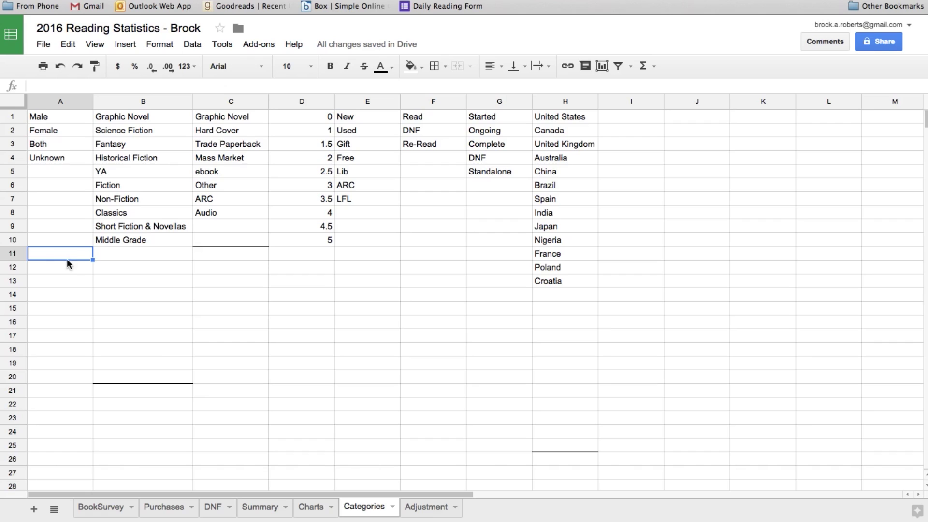
Show where the genre, format and country lists end, note Brazil, and select the cell below Croatia.
click(155, 376)
click(227, 238)
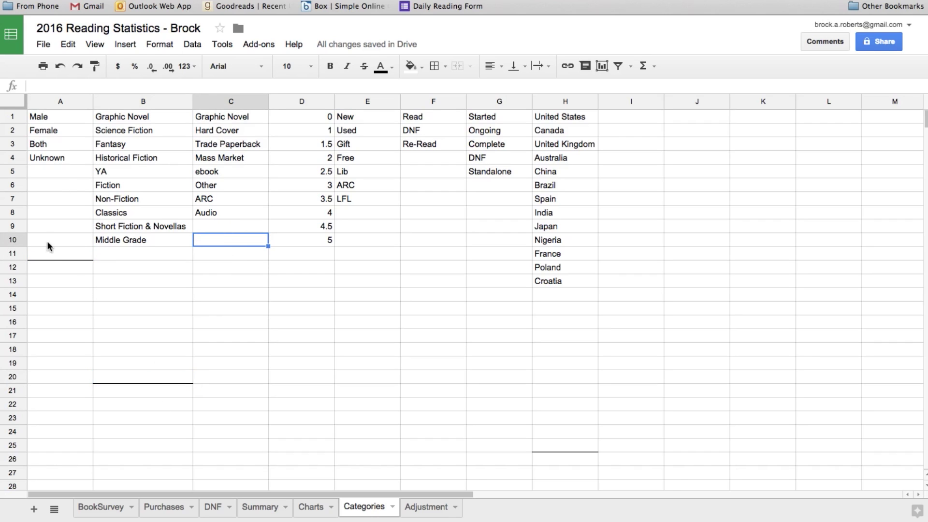
mouse_move(193, 519)
click(128, 378)
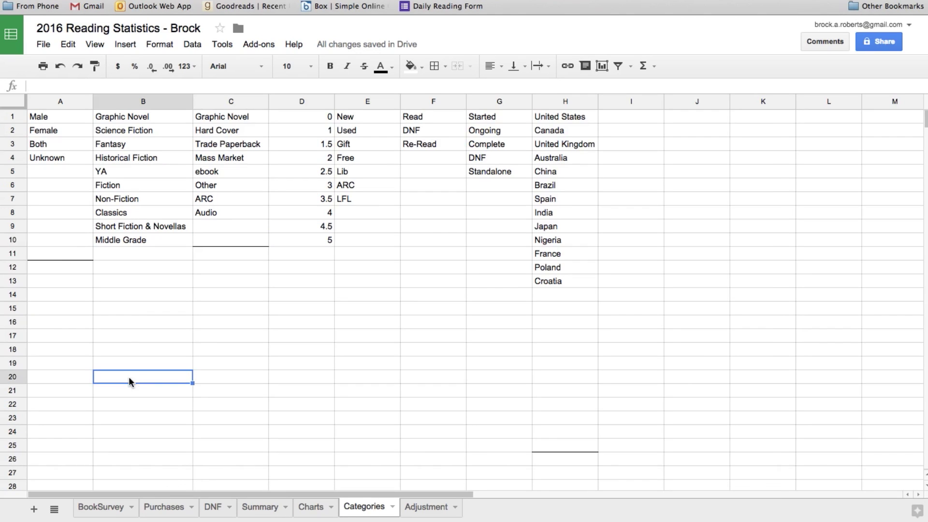
click(222, 241)
click(211, 225)
click(217, 241)
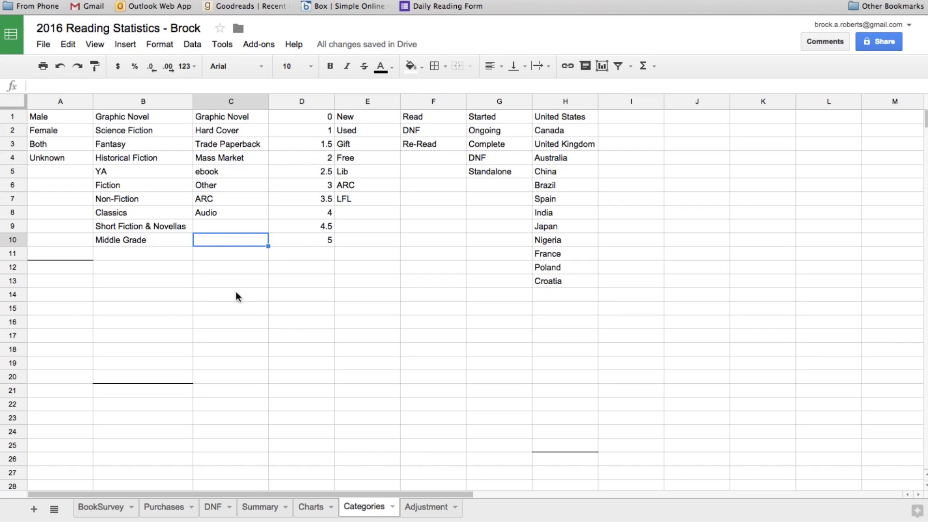
click(563, 447)
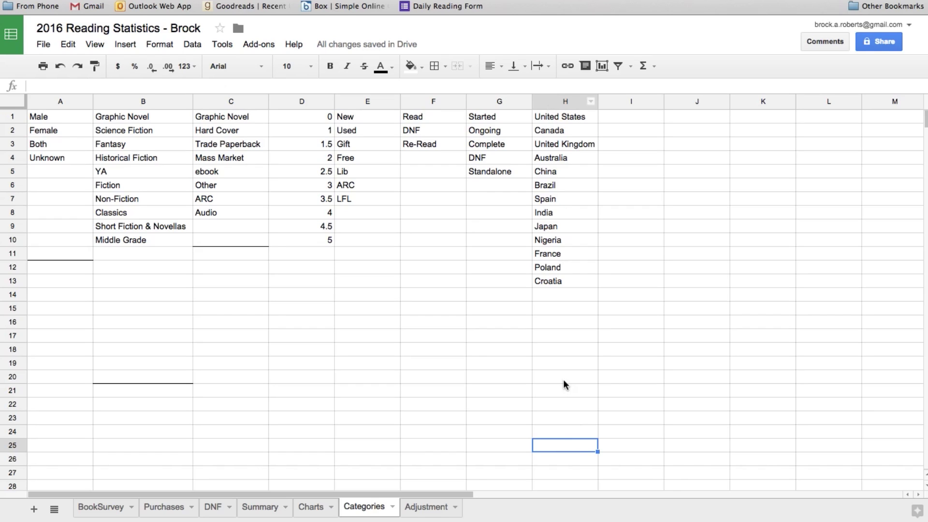
click(559, 185)
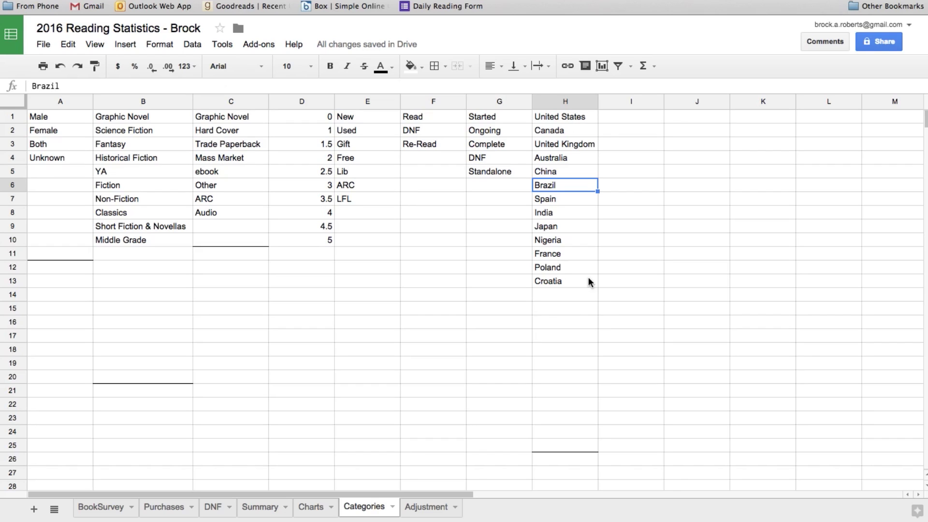
click(547, 293)
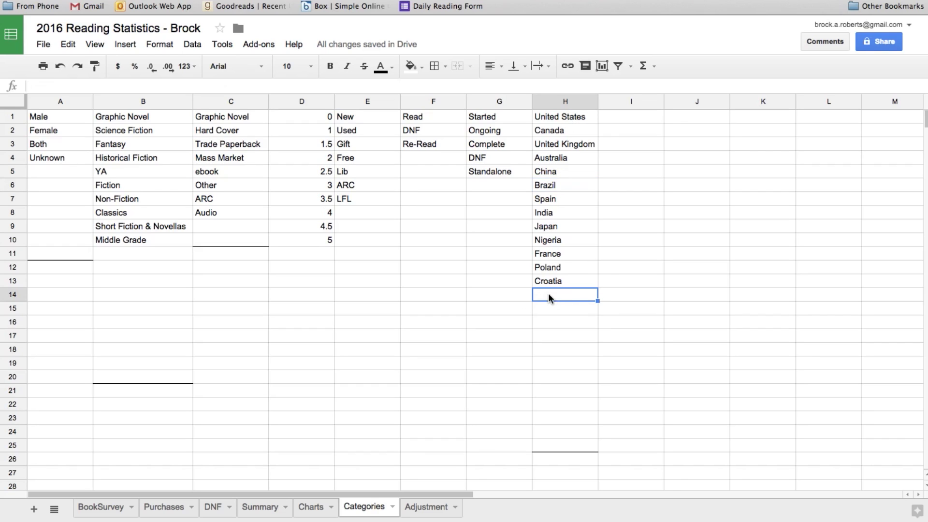
Add 'mooville' below Croatia, drag it onto Brazil's cell, then undo that move.
text(mooville)
key(Return)
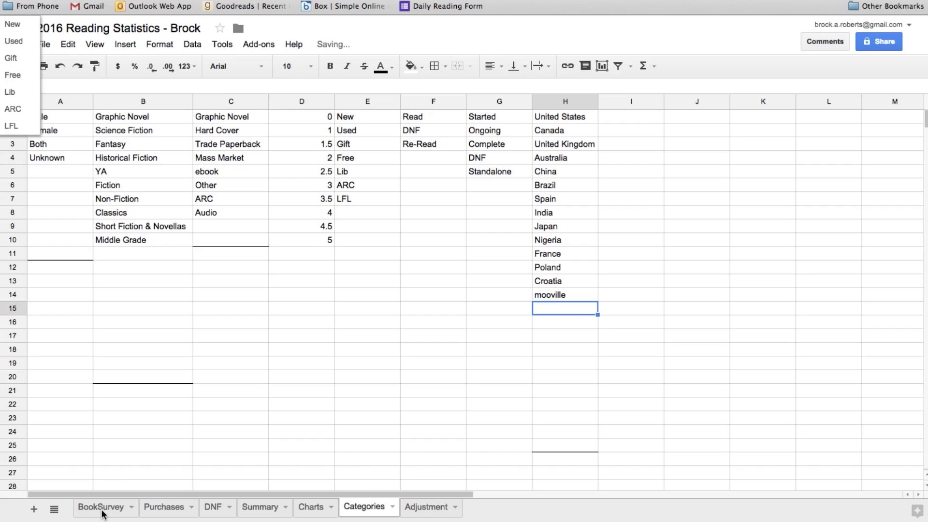
click(554, 297)
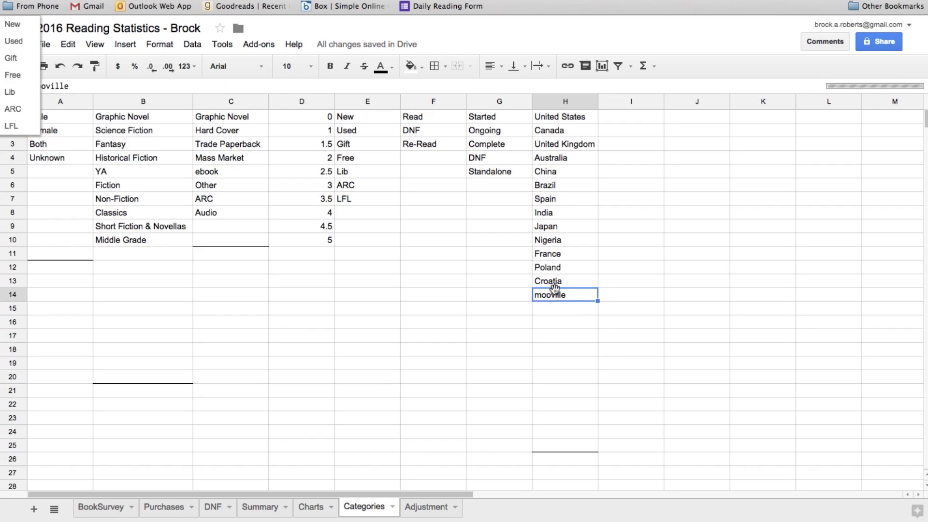
drag(553, 291, 559, 187)
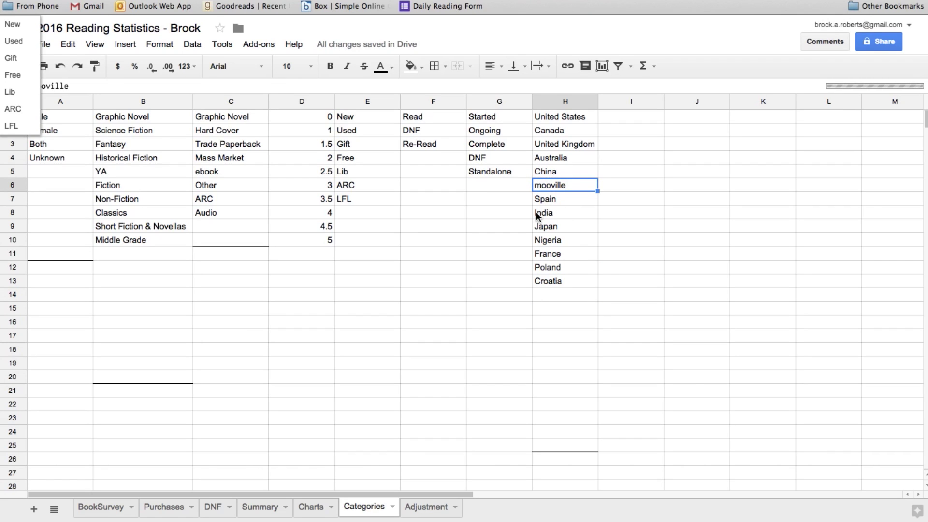
key(ctrl+z)
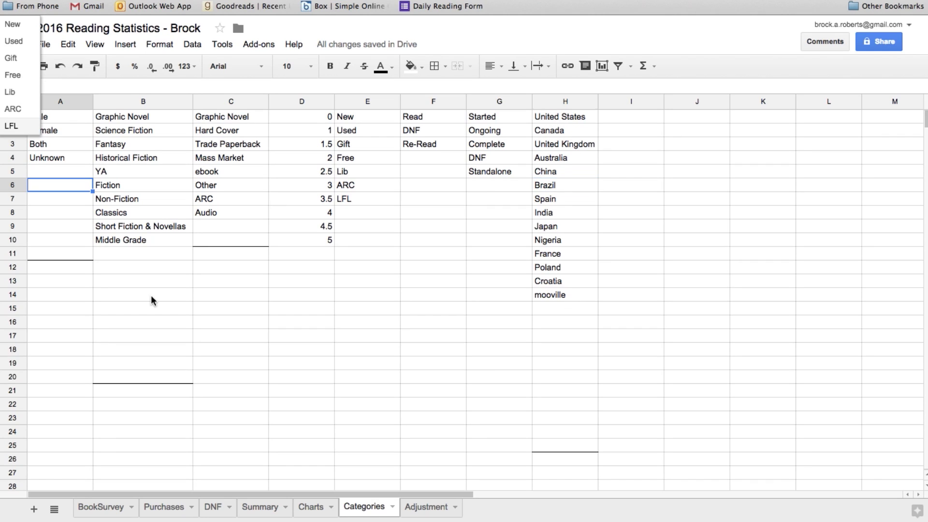
Compare the Graphic Novel entries in the genre and format lists.
click(126, 116)
click(215, 119)
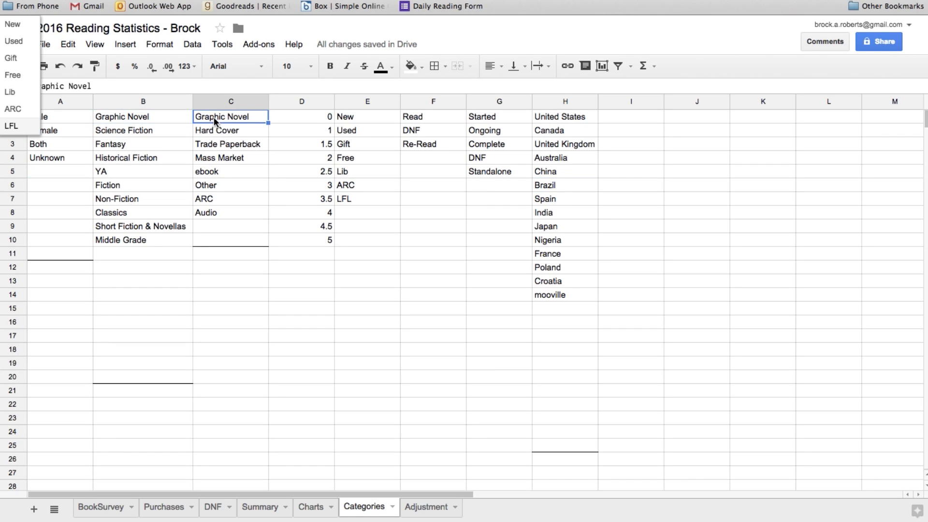
click(175, 117)
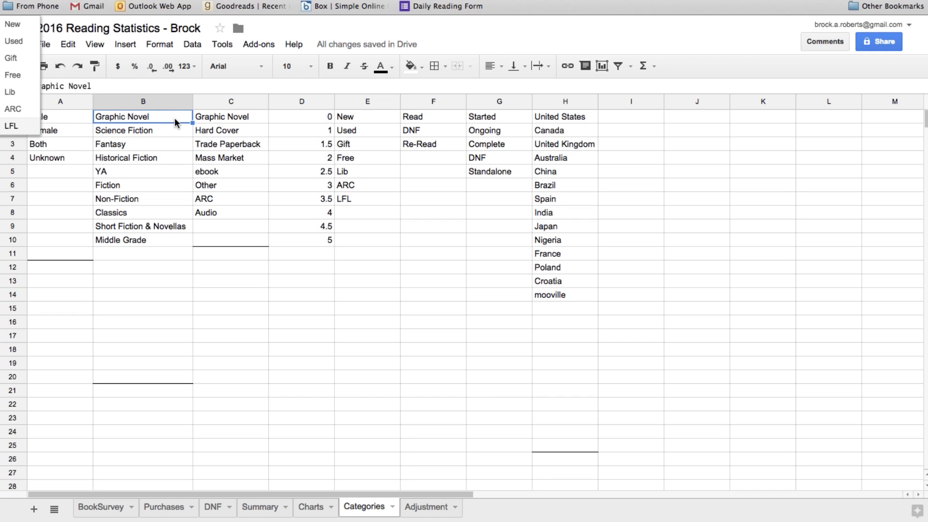
key(Right)
key(Left)
click(244, 118)
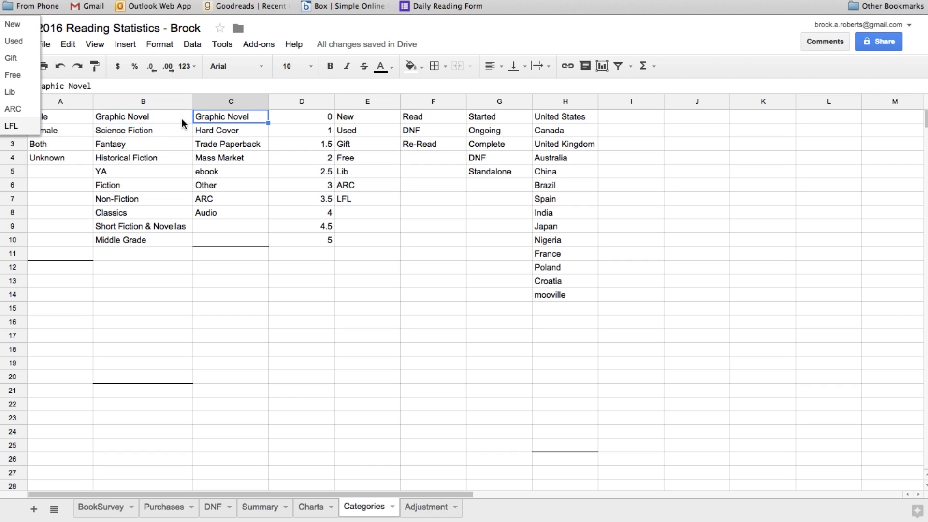
click(161, 117)
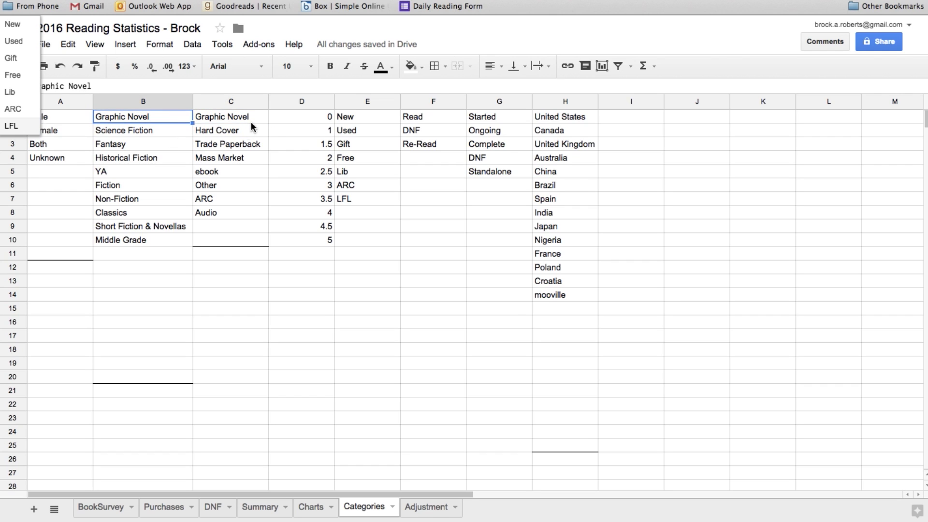
click(426, 508)
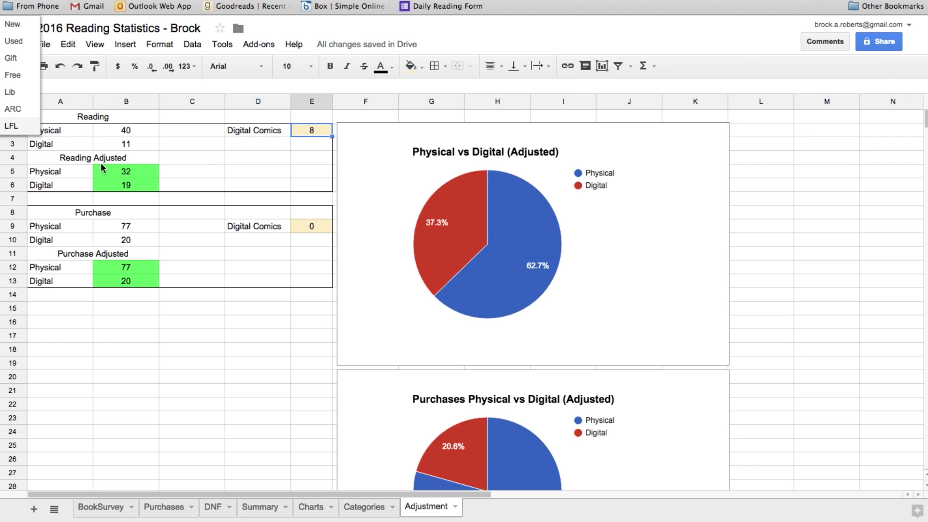
Inspect the Adjustment sheet formulas in B2 and E2, including the Digital Comics value of 8.
click(241, 143)
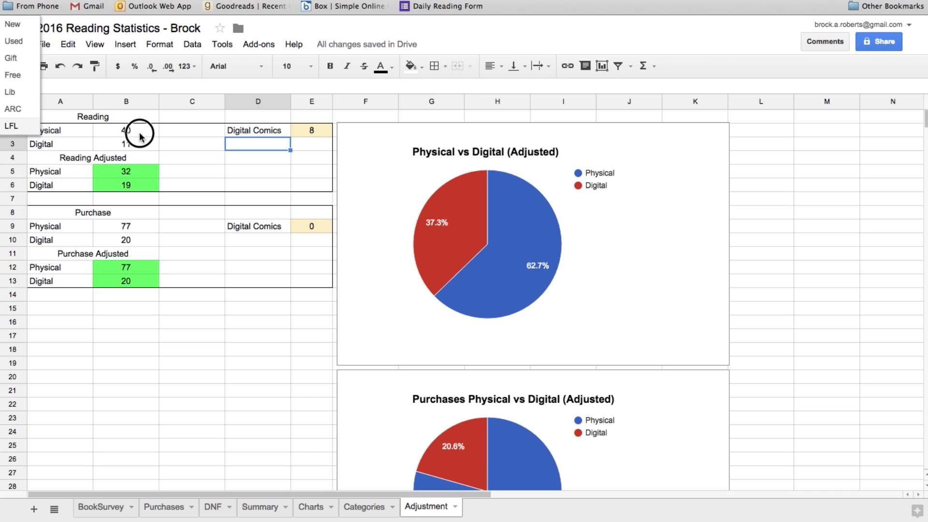
click(125, 133)
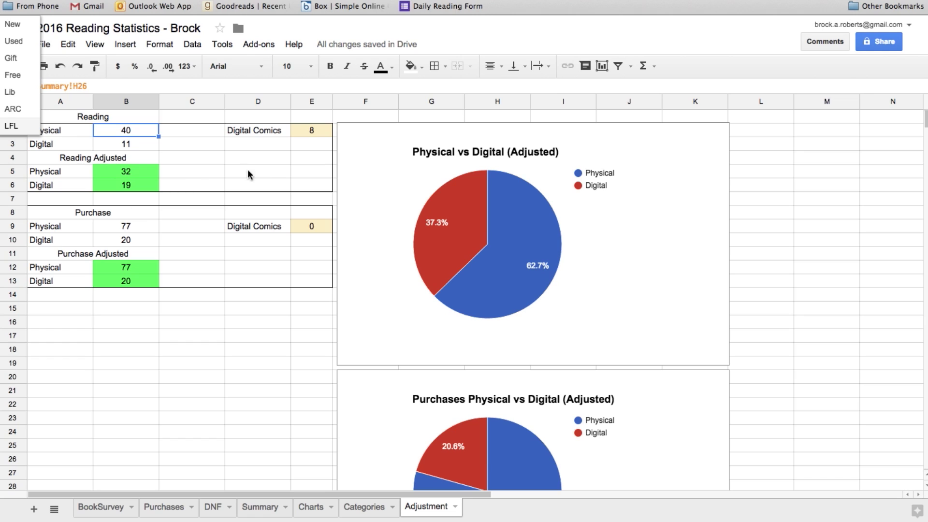
click(310, 132)
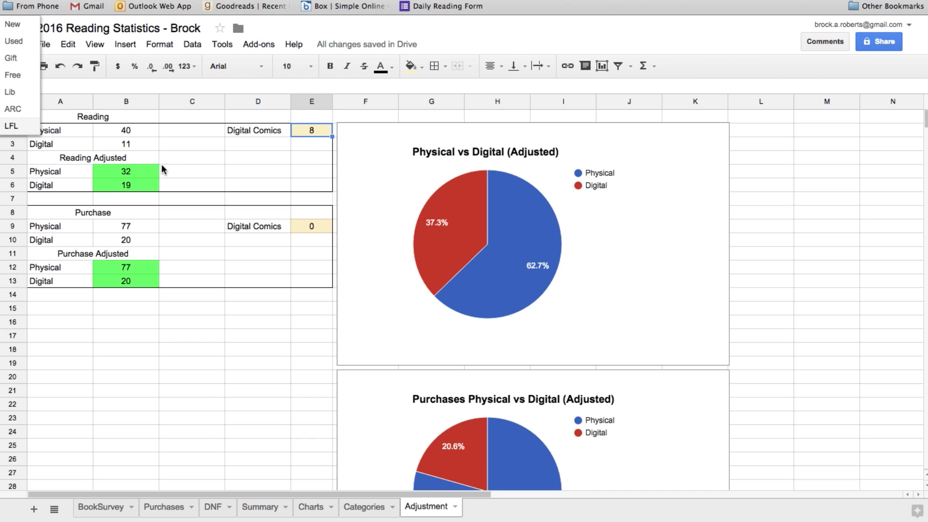
Select the Physical vs Digital and purchases pie charts, then bring up the Daily Reading Form.
click(570, 239)
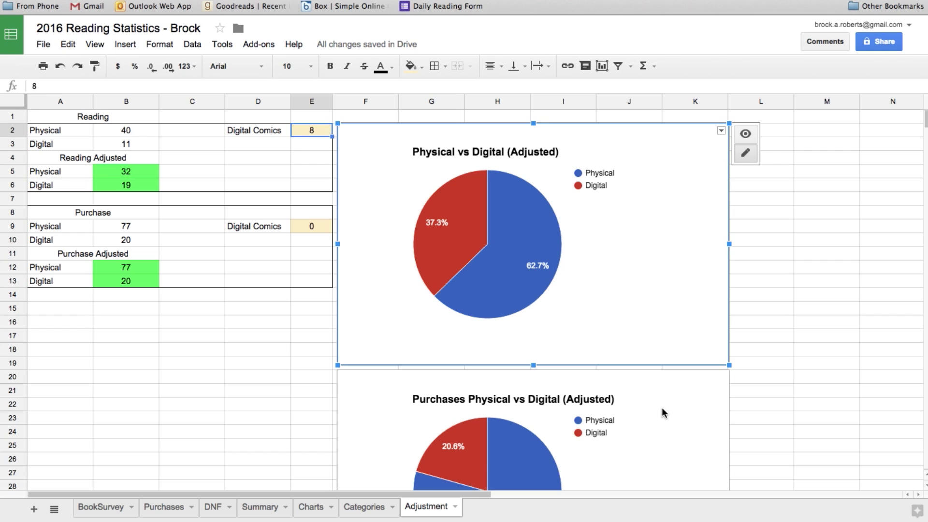
click(663, 412)
click(584, 288)
key(Escape)
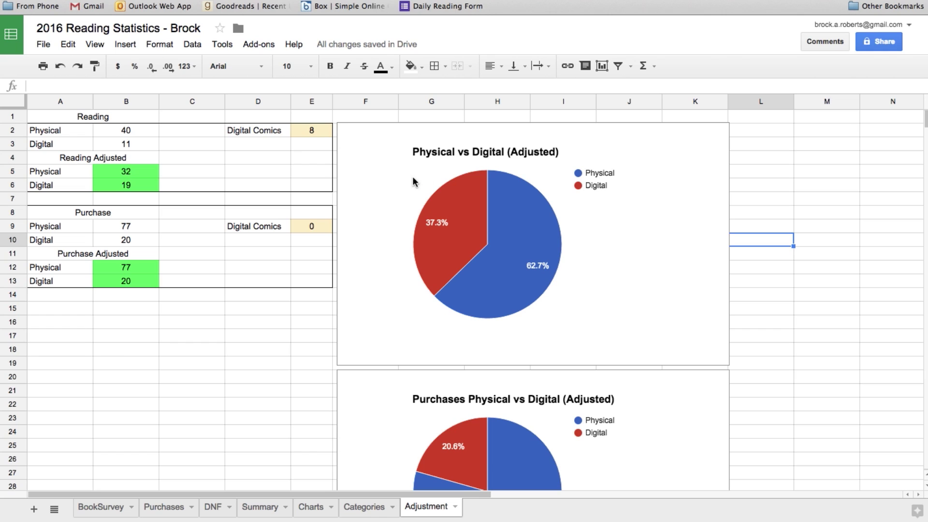
click(631, 248)
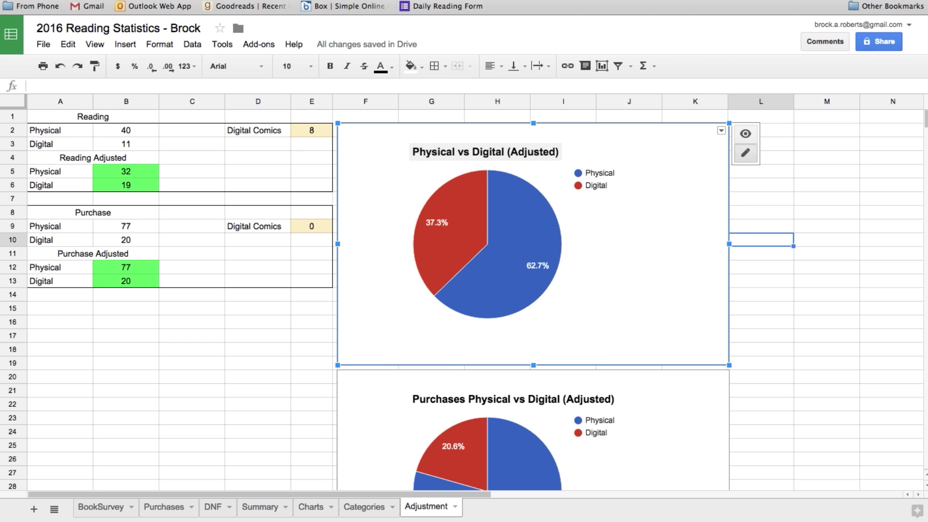
click(447, 5)
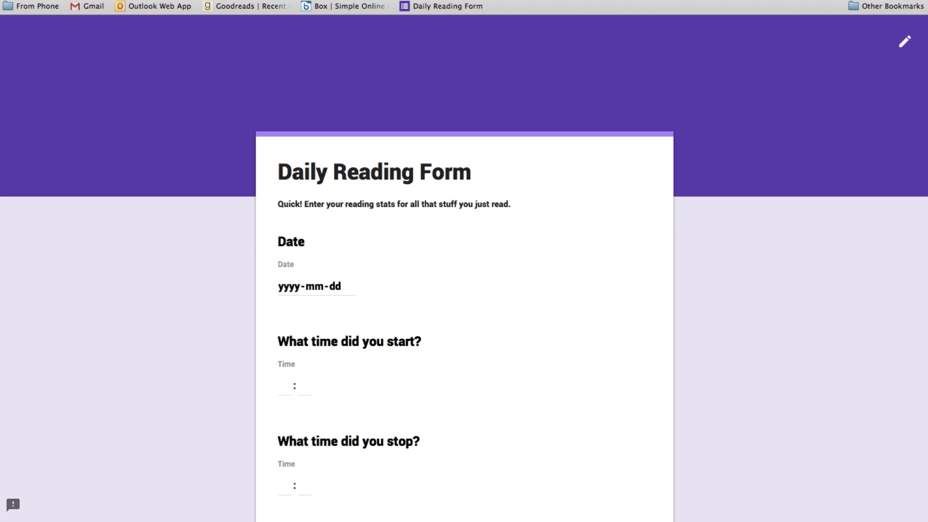
scroll(774, 305, down, 5)
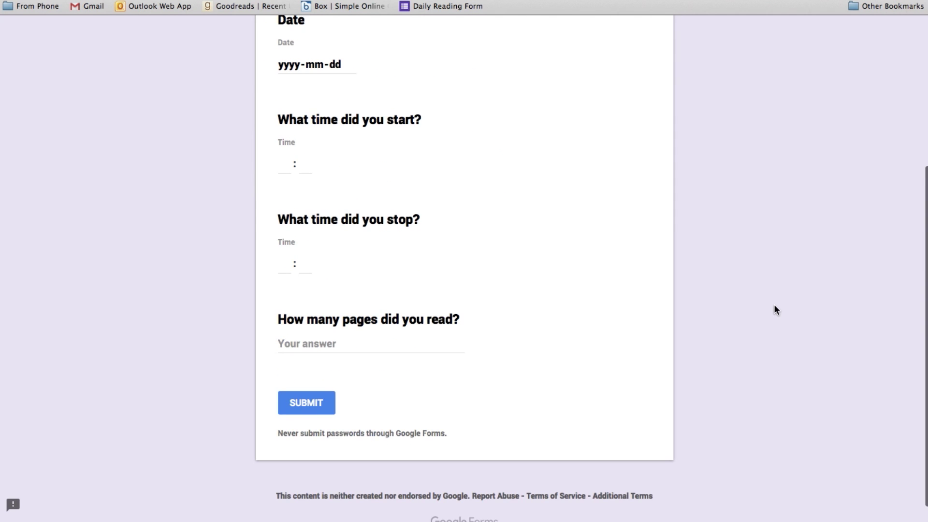
scroll(774, 305, up, 5)
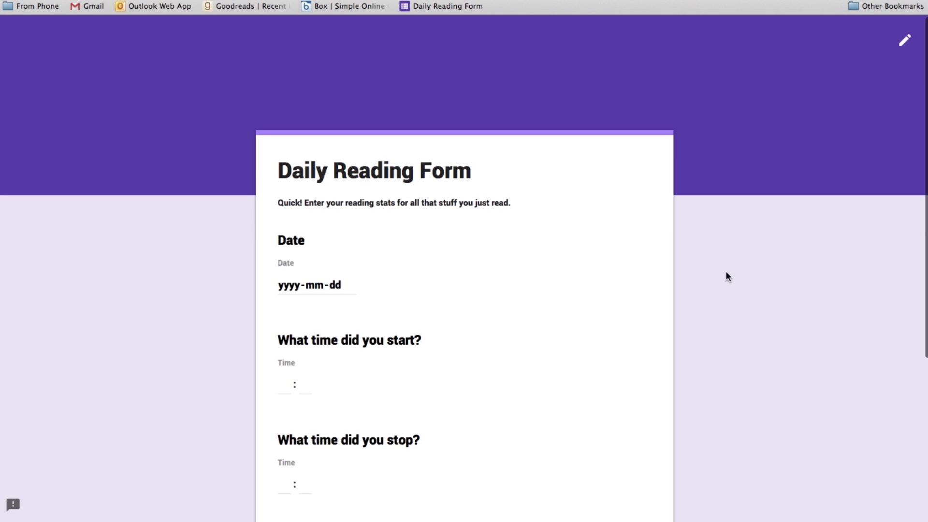
scroll(735, 285, down, 5)
scroll(736, 291, up, 3)
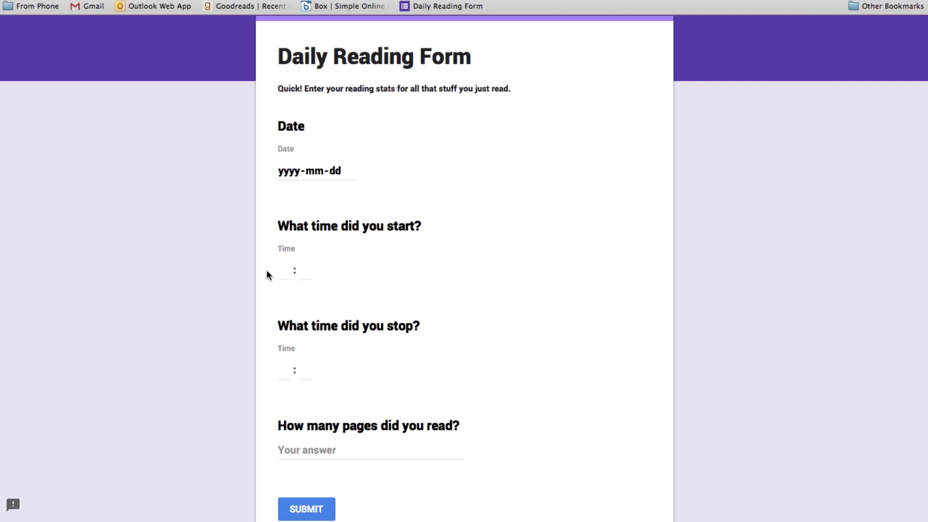
scroll(478, 410, down, 2)
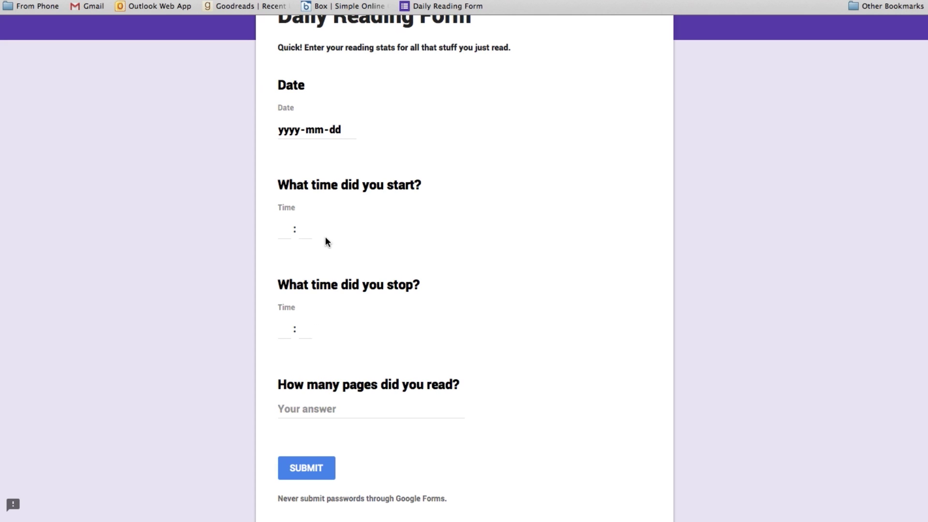
scroll(530, 337, down, 4)
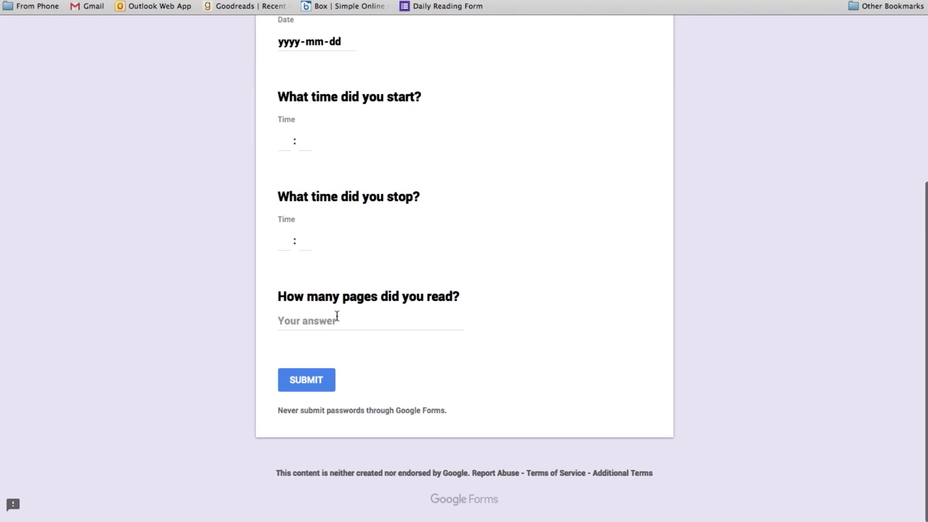
scroll(505, 323, up, 5)
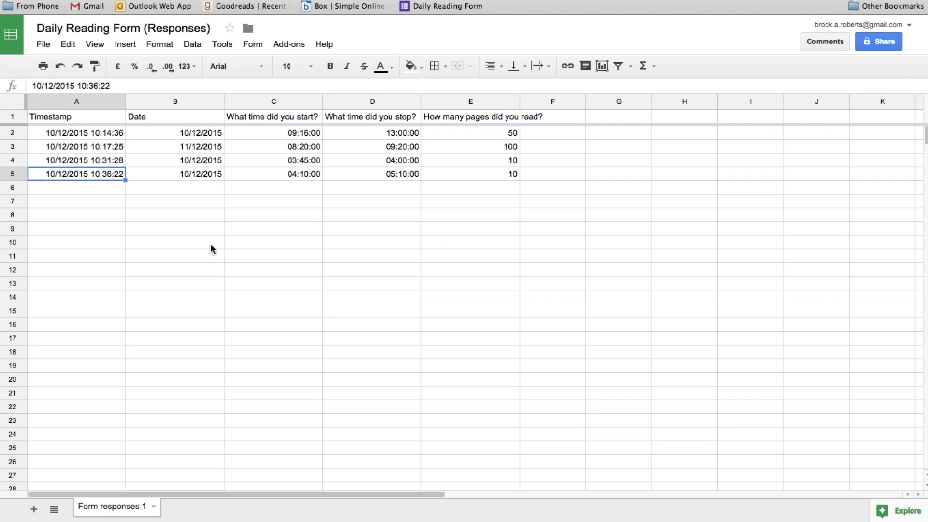
key(ctrl+Tab)
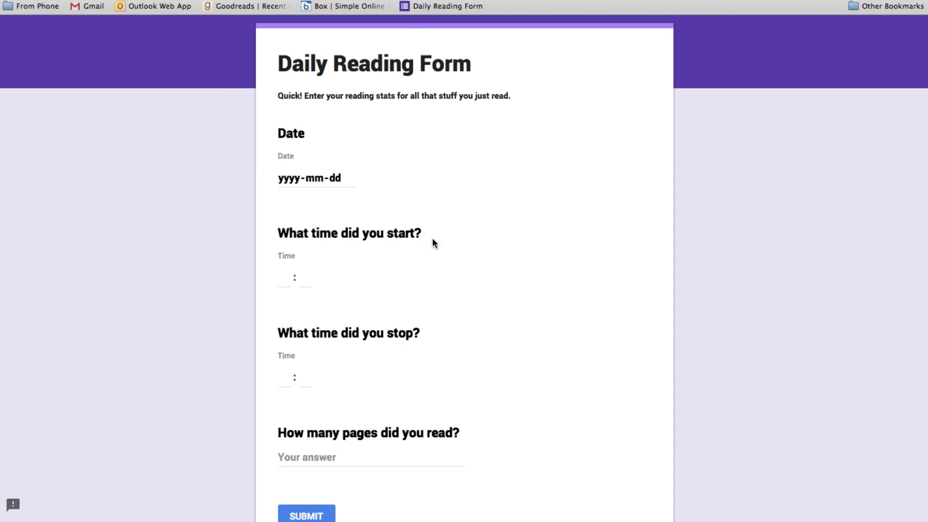
scroll(358, 248, down, 3)
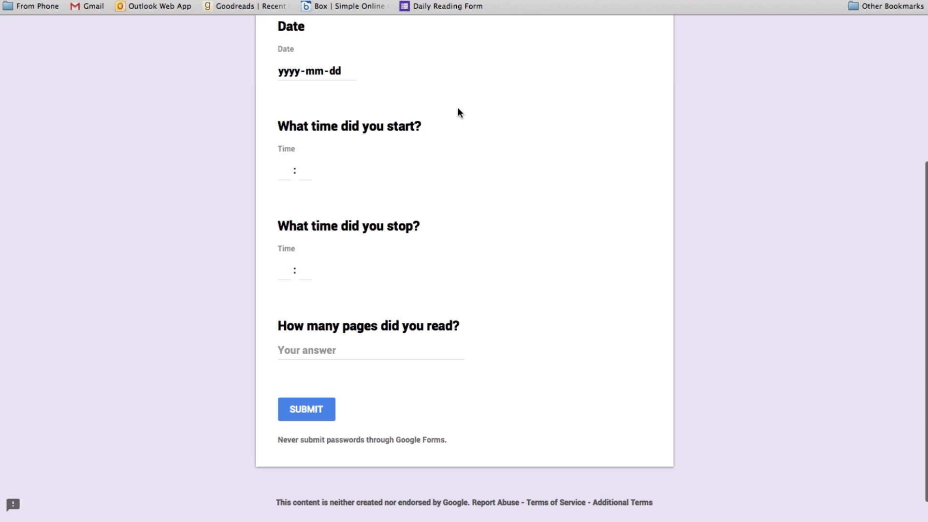
key(ctrl+shift+Tab)
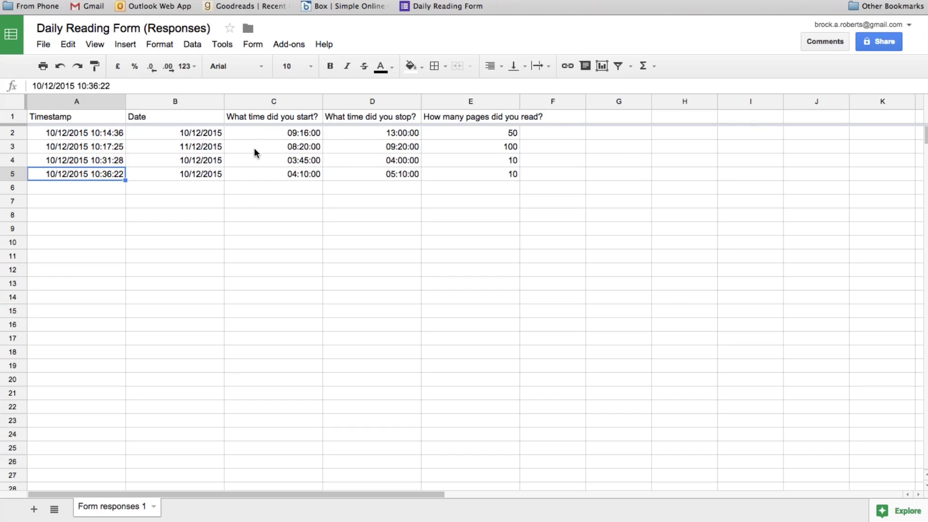
Review the four logged responses, selecting the empty row-6 cells and the latest timestamp.
click(183, 190)
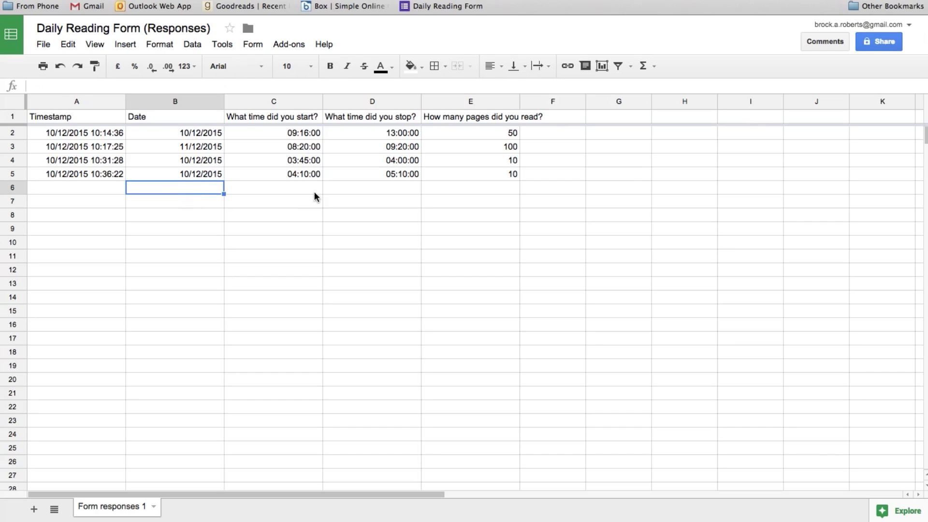
click(284, 193)
click(208, 192)
click(77, 174)
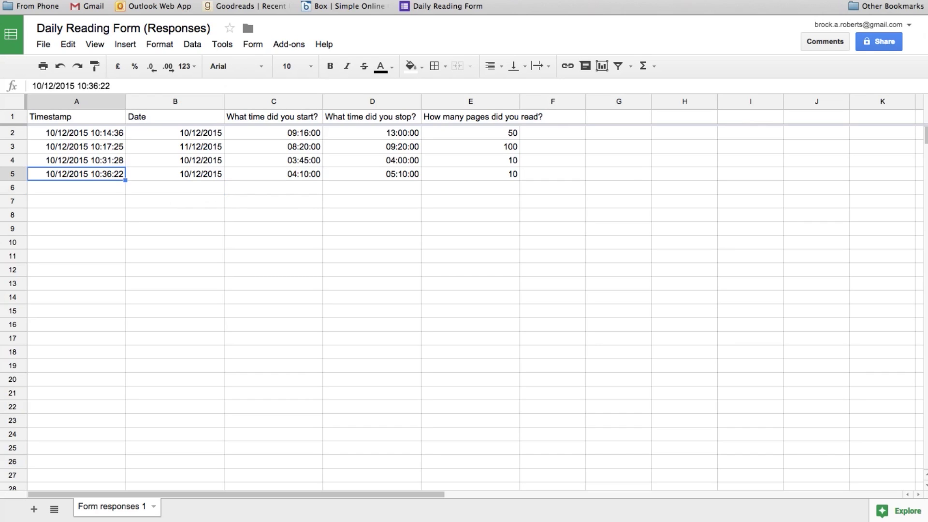
Launch the Daily Reading Form from the phone's home-screen shortcut, leaving B6 selected.
click(442, 6)
click(208, 192)
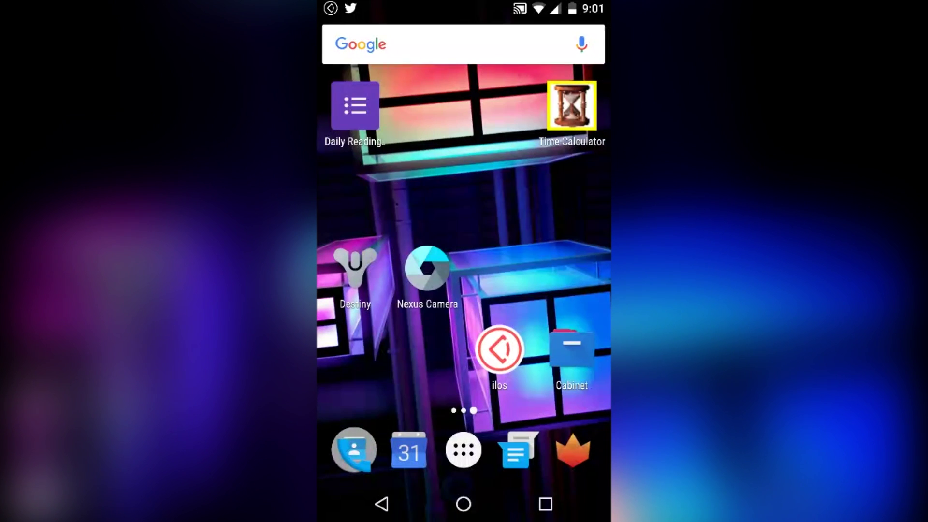
click(354, 105)
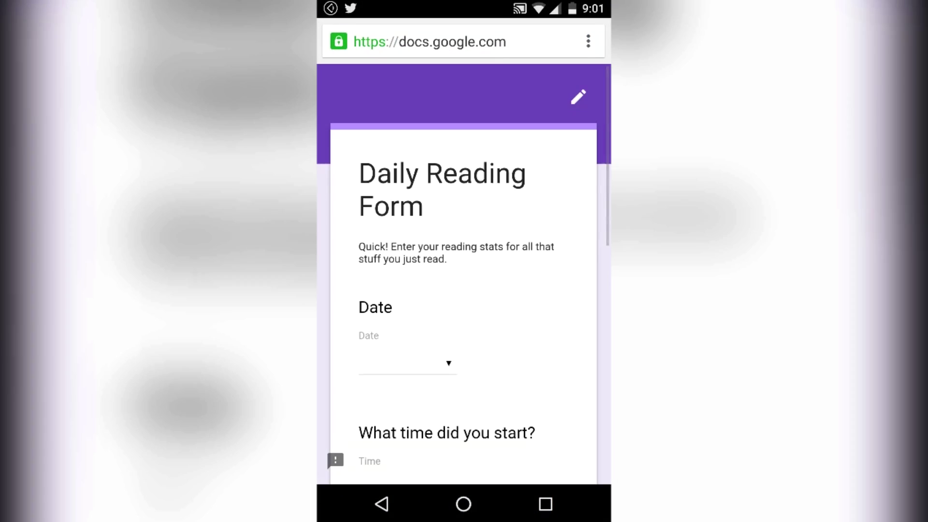
Add the form to the phone's home screen as 'Daily Reading Form 2016'.
scroll(463, 290, down, 3)
scroll(464, 290, up, 3)
click(588, 41)
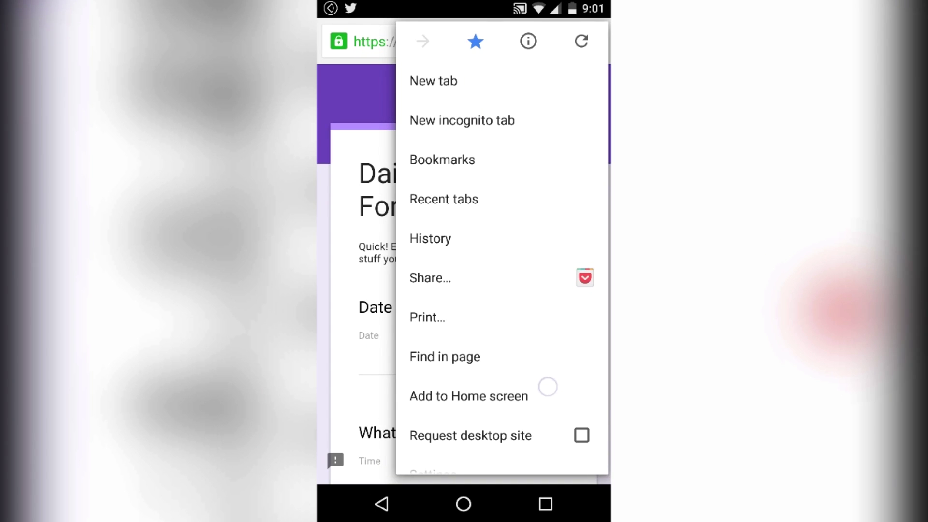
drag(547, 387, 542, 288)
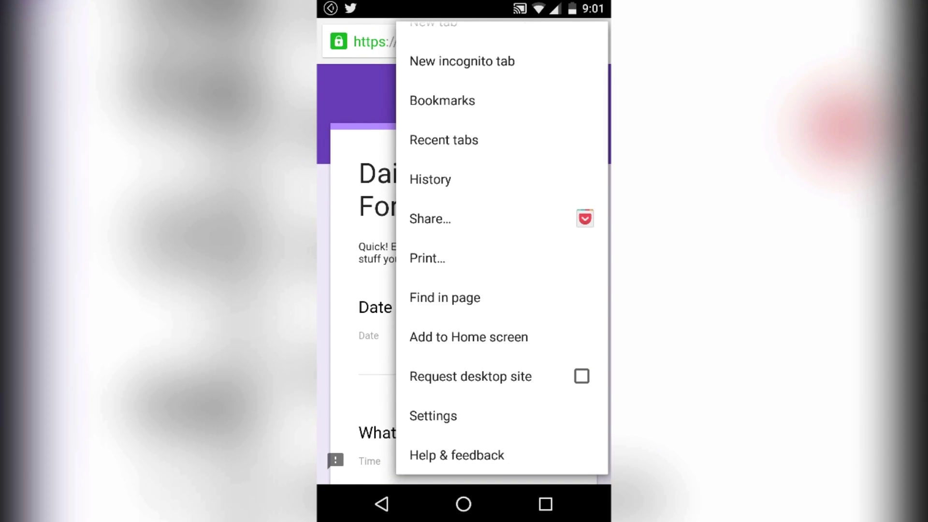
click(516, 346)
click(523, 252)
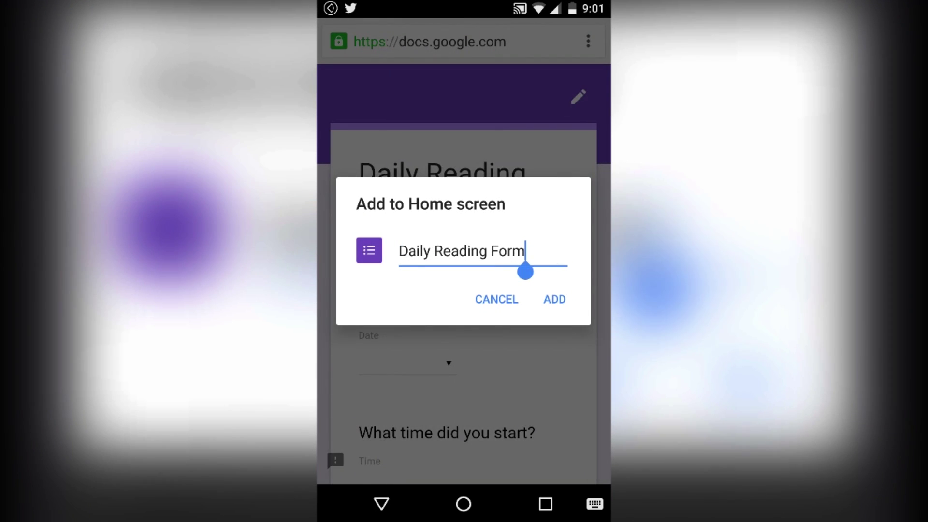
click(335, 464)
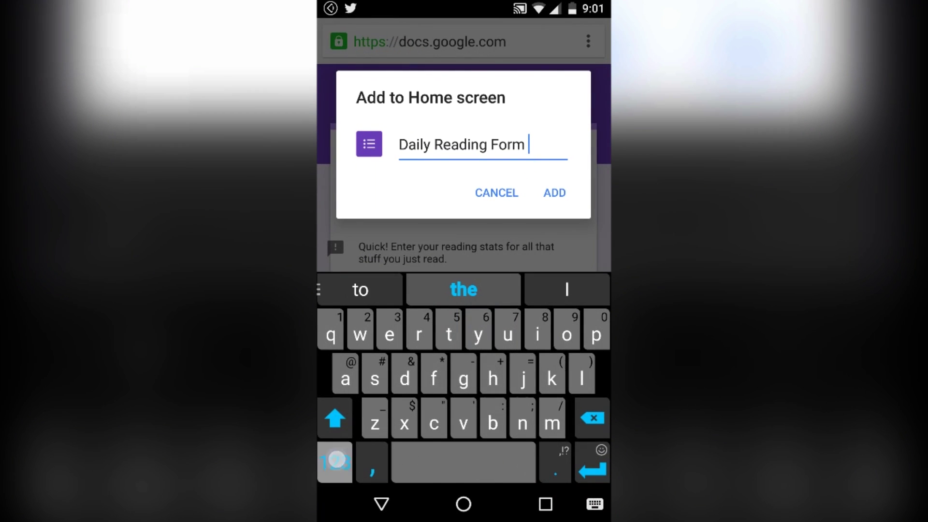
text(2016)
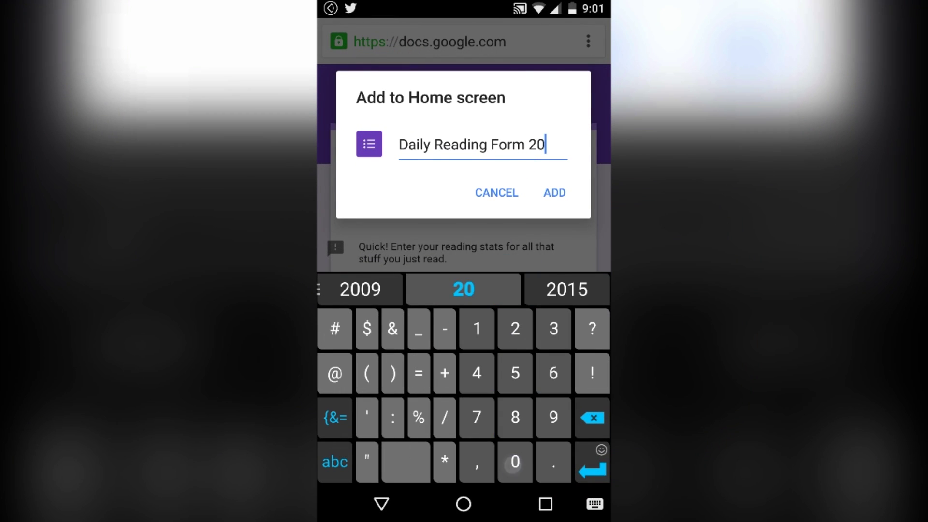
click(554, 192)
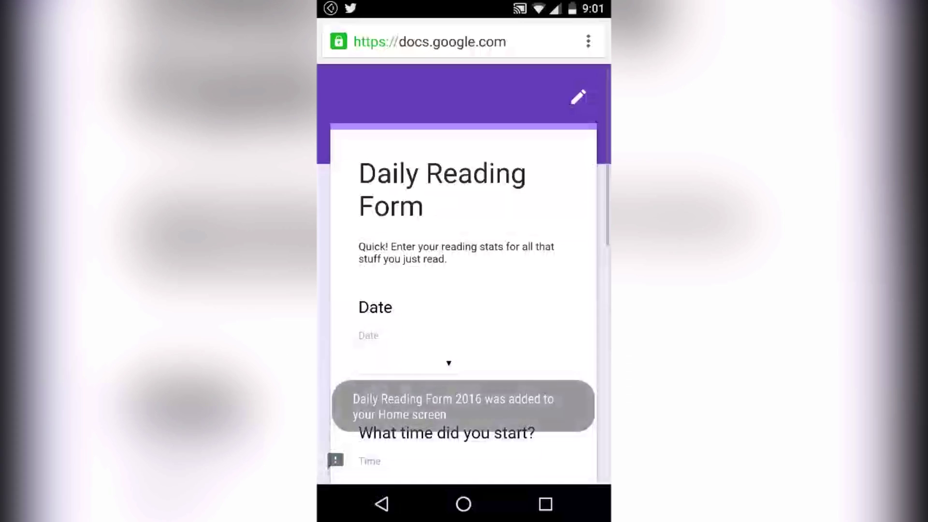
Open the form from the new Daily Reading Form 2016 shortcut and scroll through it.
click(461, 506)
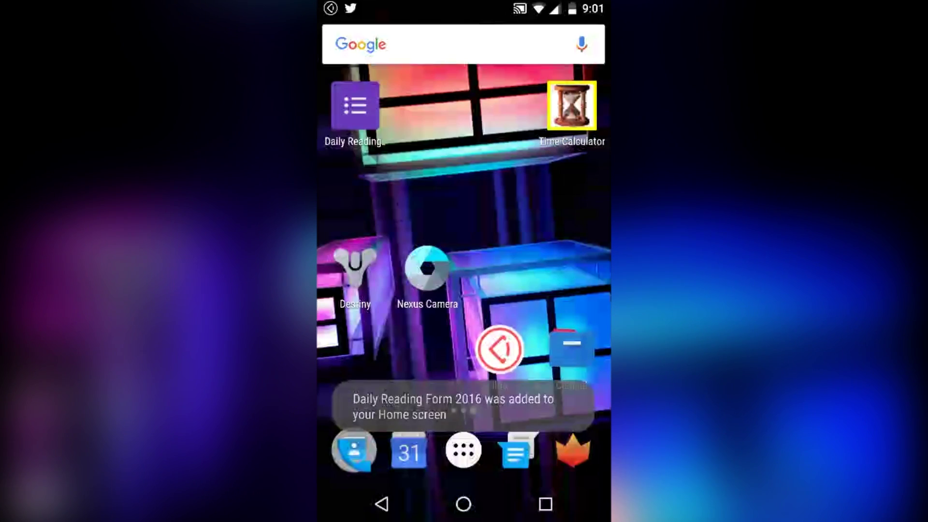
click(428, 105)
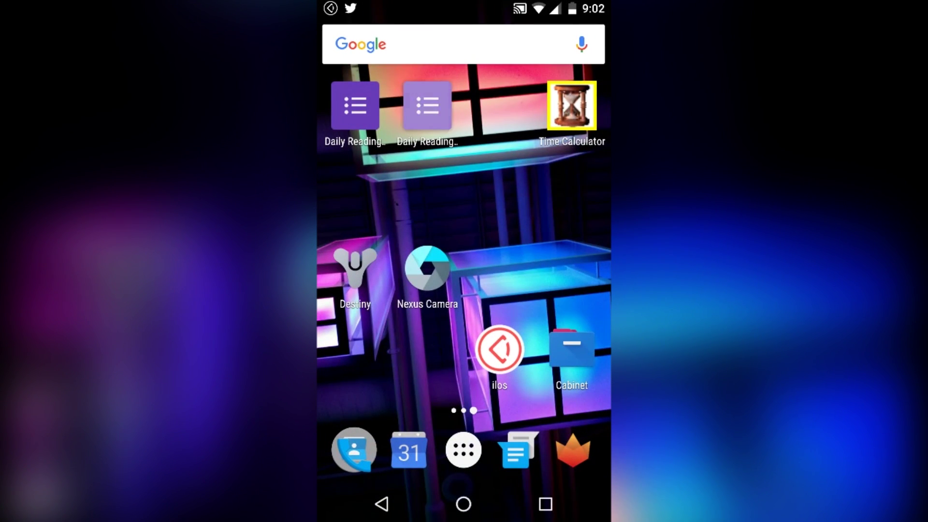
drag(536, 337, 549, 219)
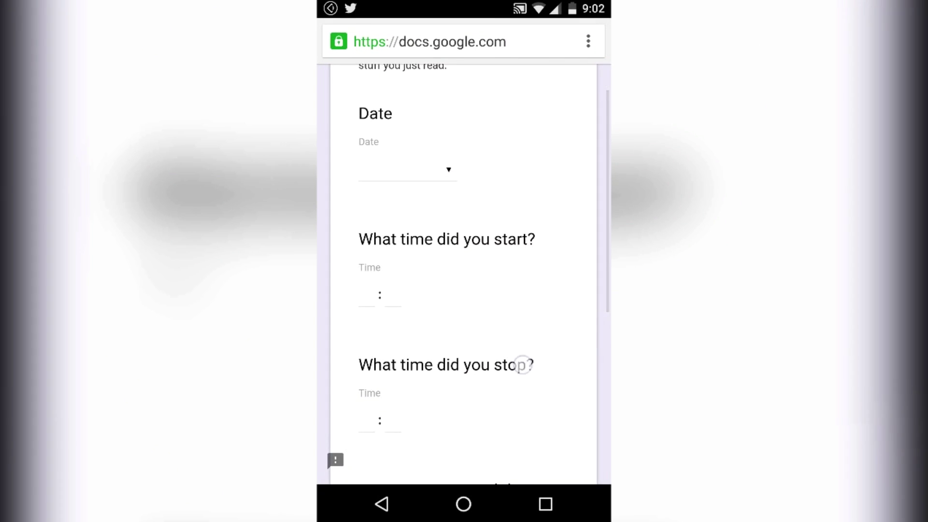
drag(523, 365, 526, 232)
drag(538, 291, 530, 377)
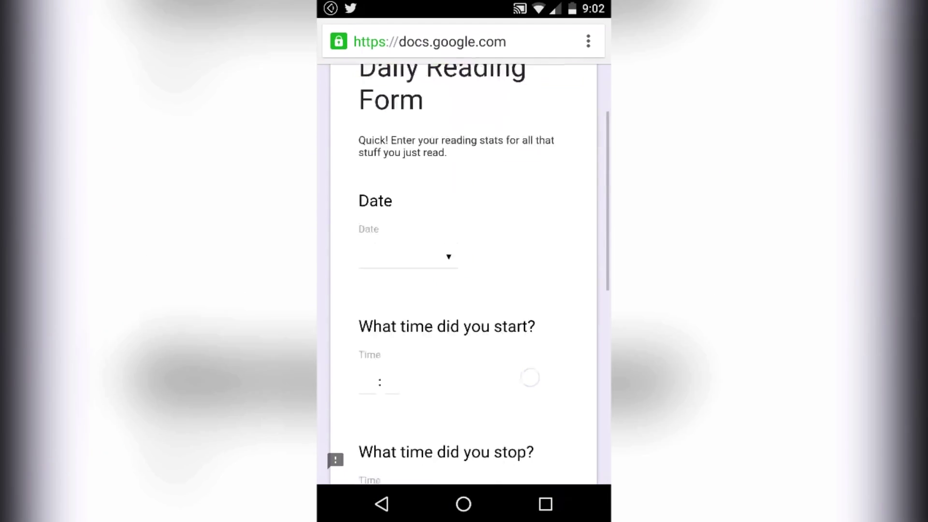
Return home, swipe between home screens, and reopen the form from its Daily Reading shortcut.
click(382, 503)
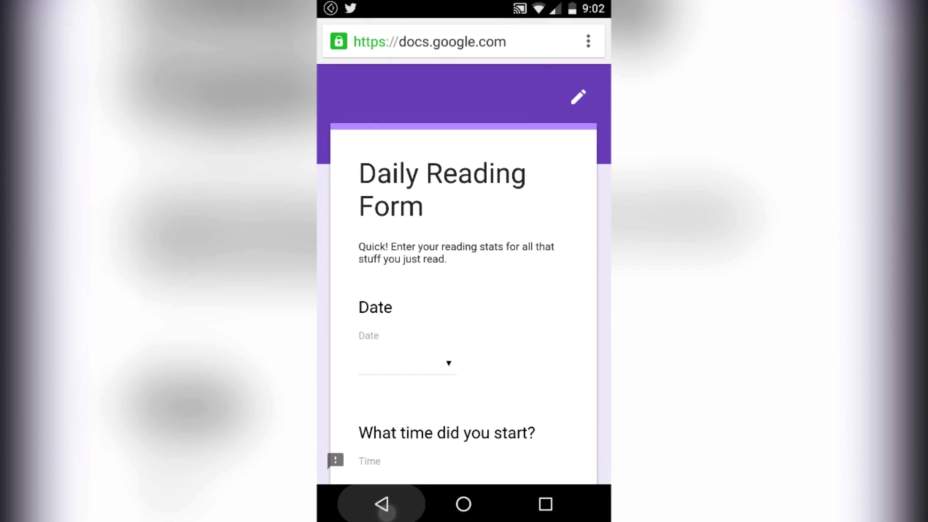
drag(375, 356, 556, 355)
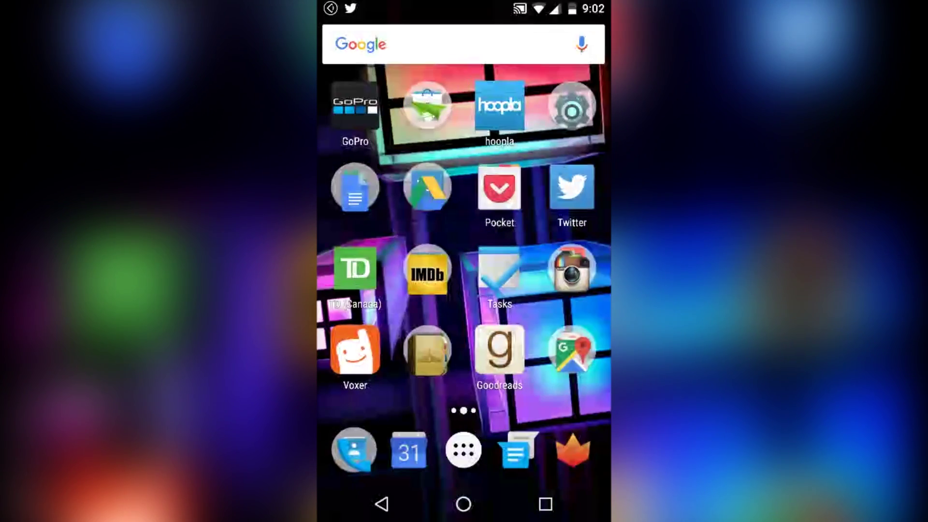
drag(594, 319, 411, 321)
click(437, 105)
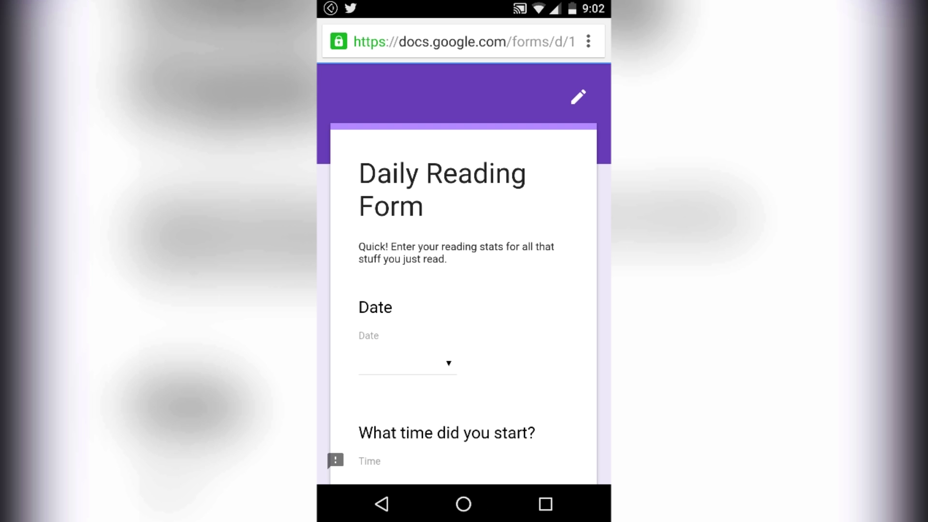
Set the Date question to 29/12/2015 using the date picker.
drag(534, 316, 547, 180)
click(404, 211)
click(545, 431)
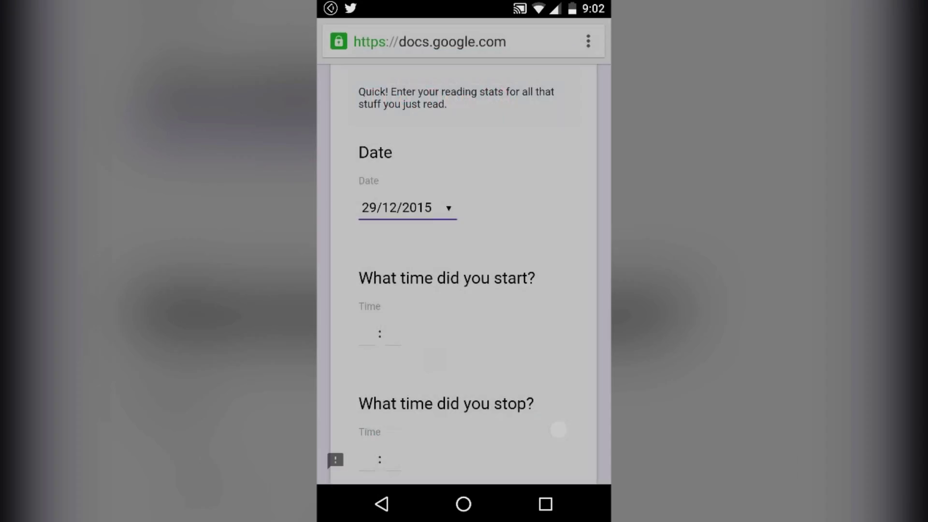
drag(555, 428, 546, 206)
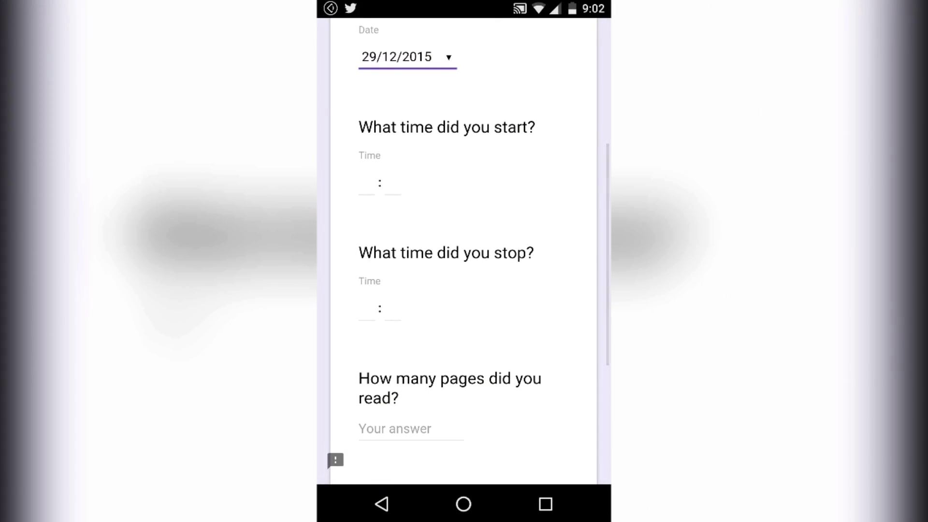
Enter start time 04:15 and stop time 06:15.
click(366, 183)
text(4)
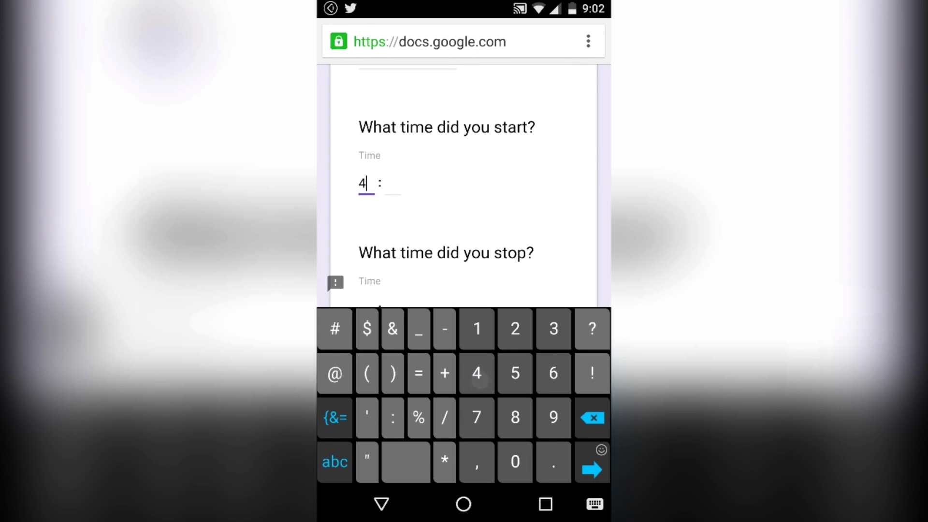
key(Escape)
click(401, 197)
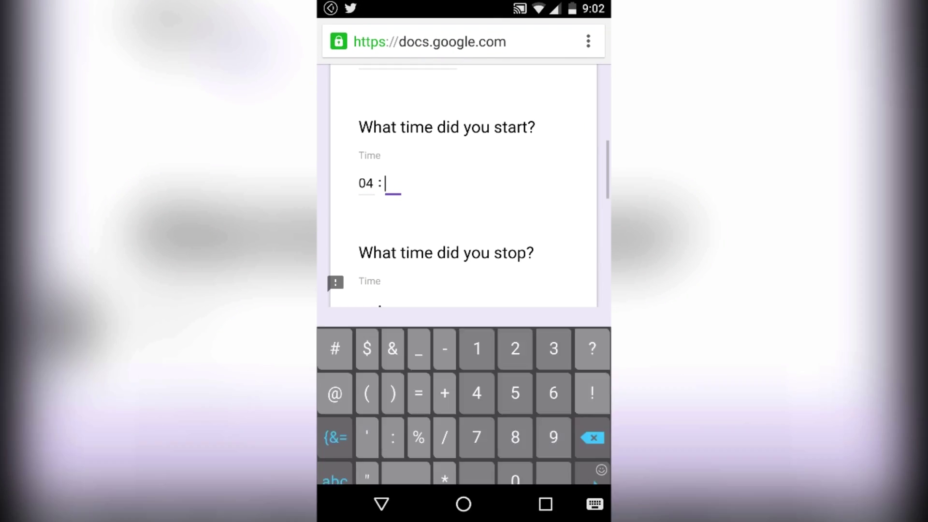
text(15)
drag(531, 209, 534, 124)
click(366, 224)
text(6)
click(408, 223)
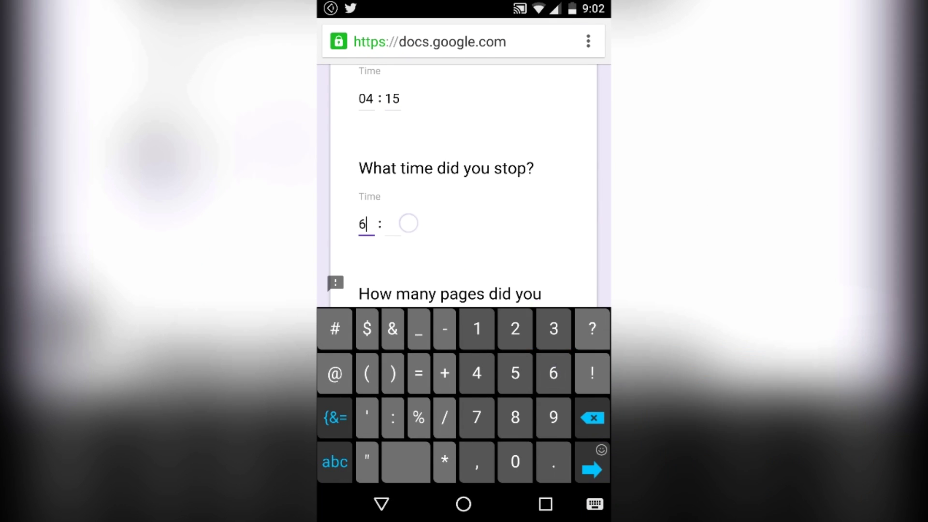
text(15)
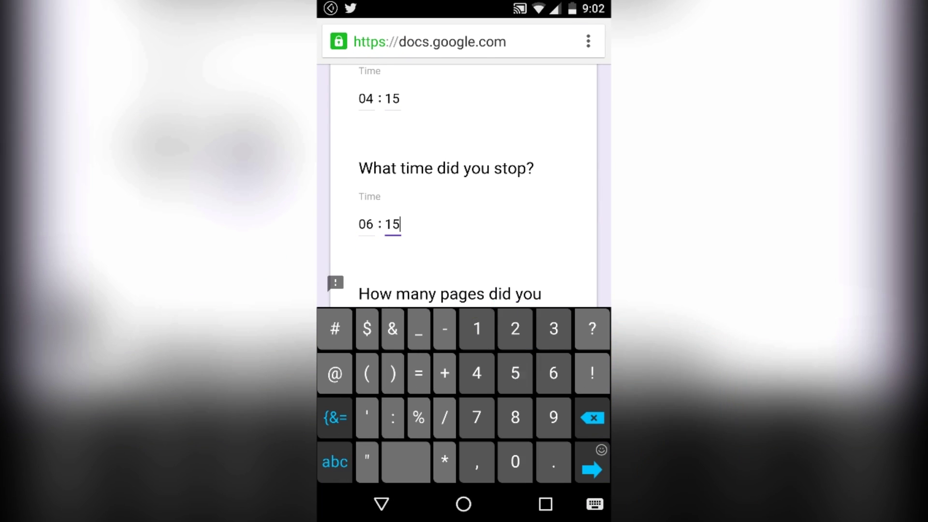
Enter 105 pages read and submit the entry.
drag(576, 211, 575, 132)
drag(534, 233, 528, 182)
click(387, 200)
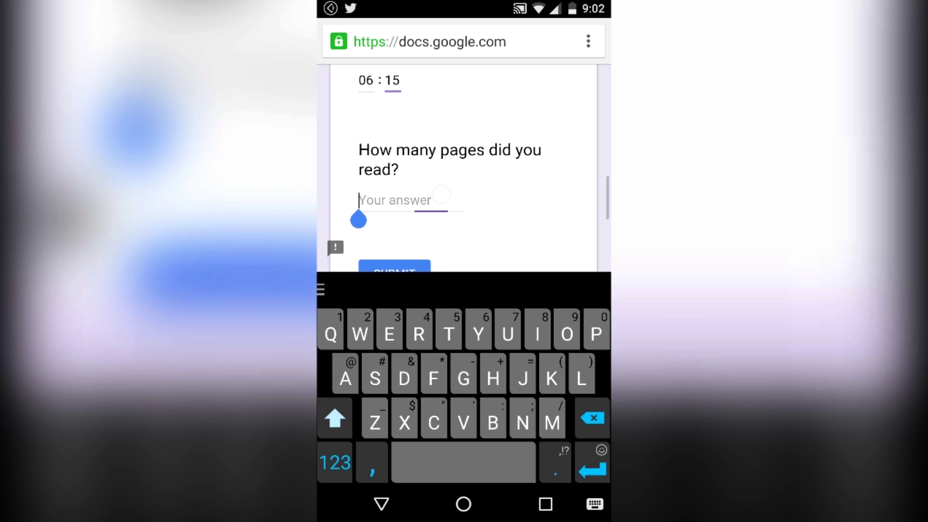
click(336, 462)
text(105)
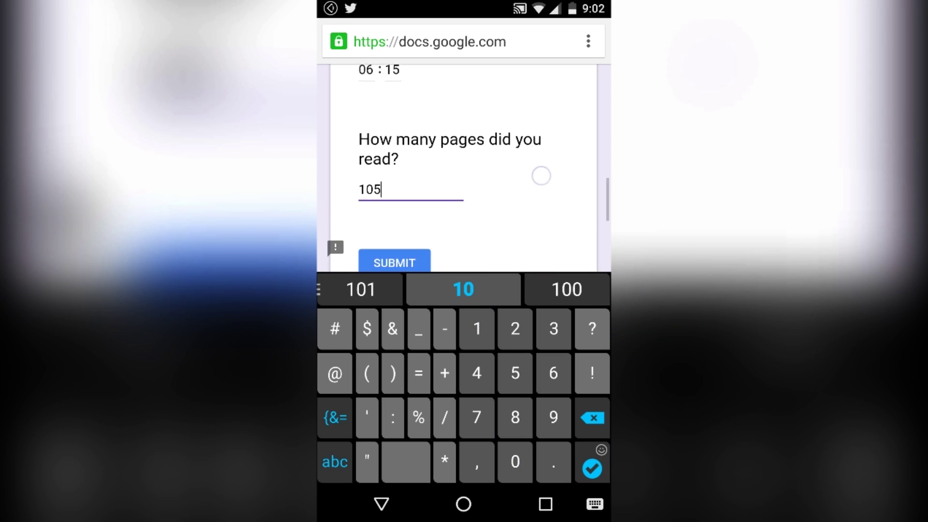
drag(541, 176, 542, 130)
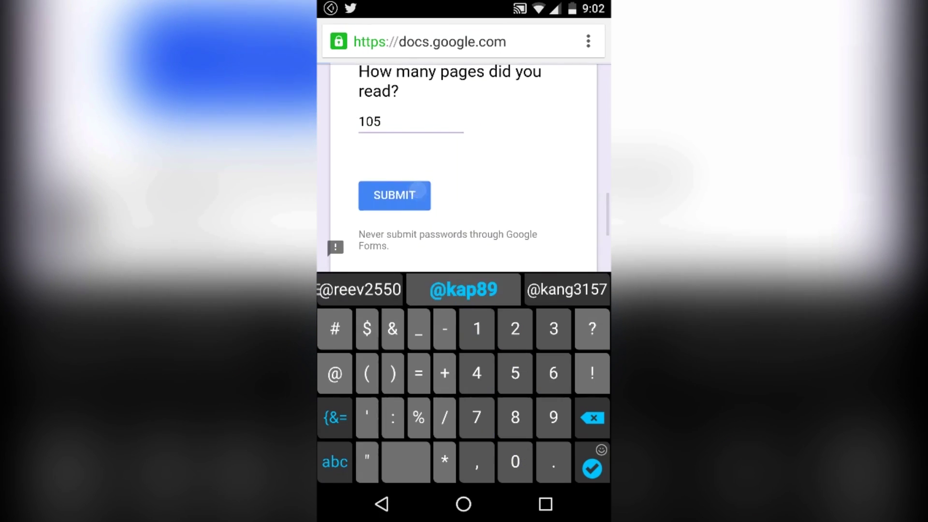
click(381, 504)
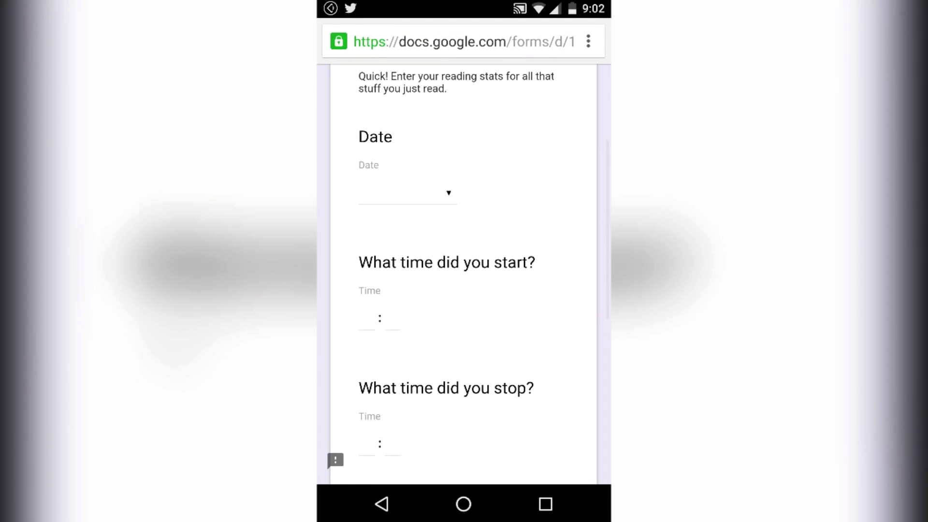
Browse the fresh blank form without answering, then go back to the phone's home screen.
click(407, 194)
click(509, 423)
drag(564, 333, 566, 121)
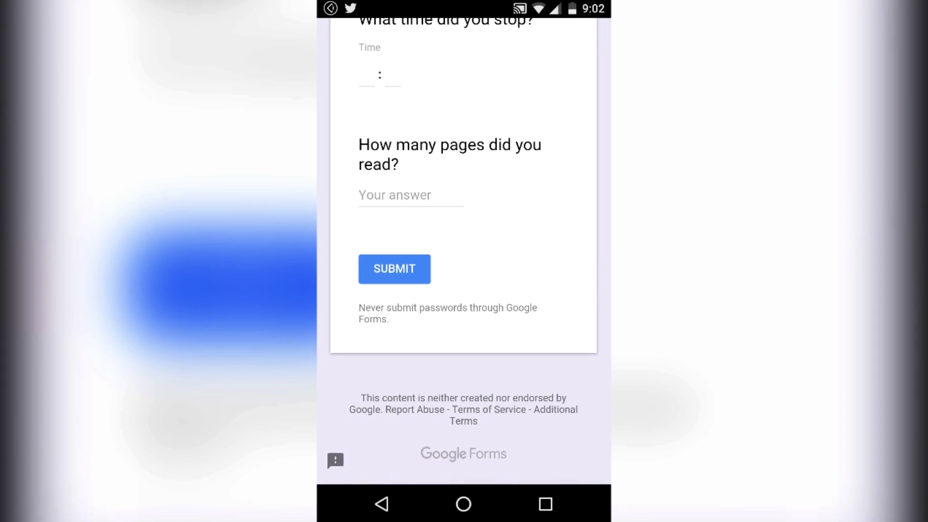
scroll(464, 241, up, 15)
drag(558, 410, 558, 285)
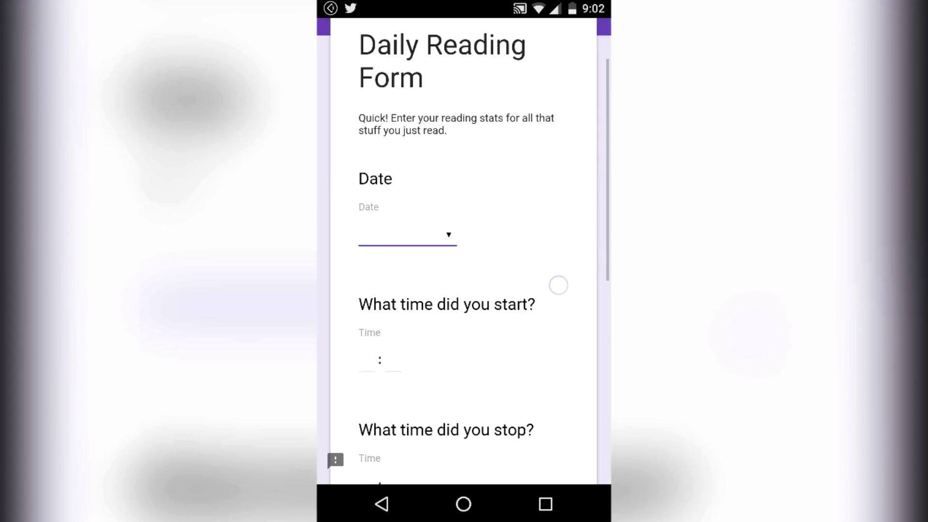
drag(555, 184, 555, 338)
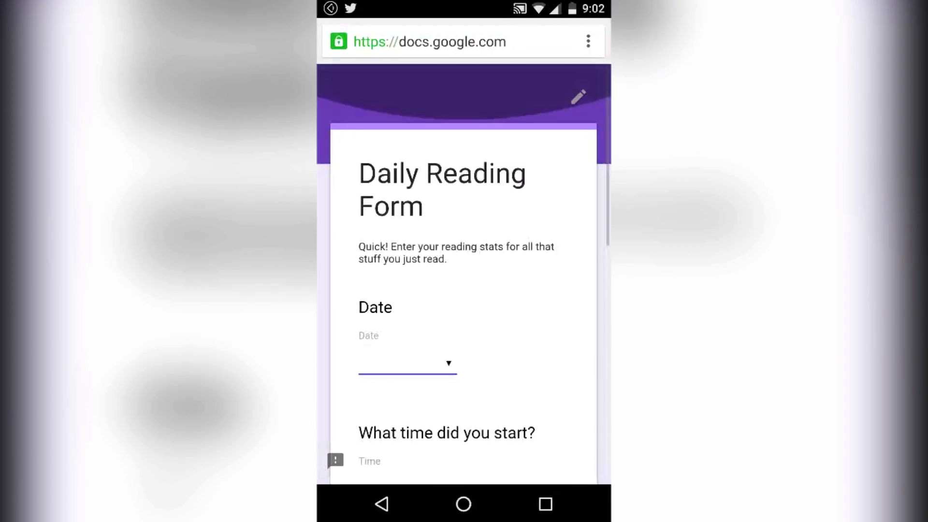
click(464, 503)
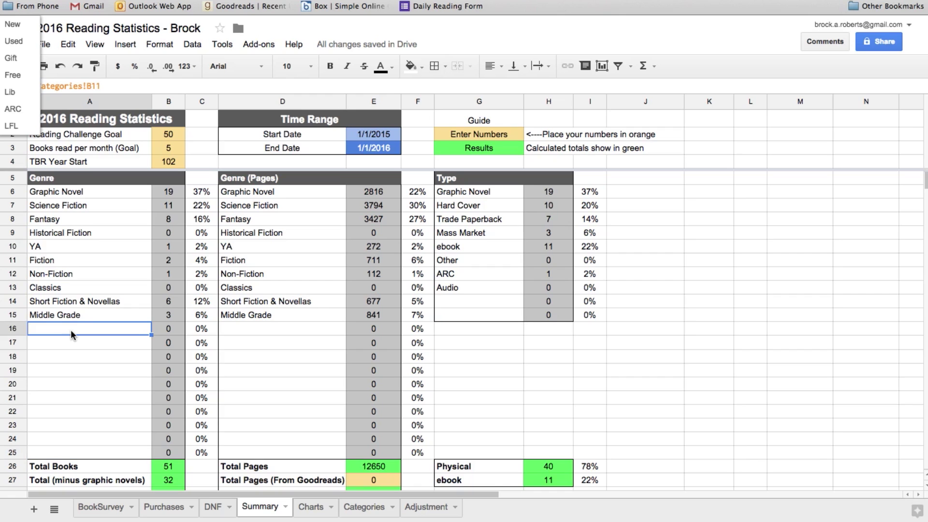
click(74, 452)
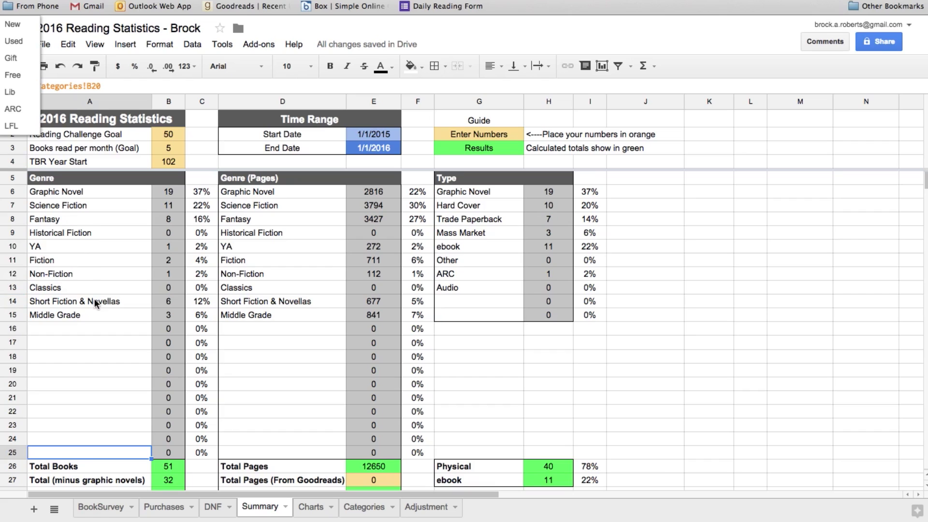
click(263, 344)
click(459, 301)
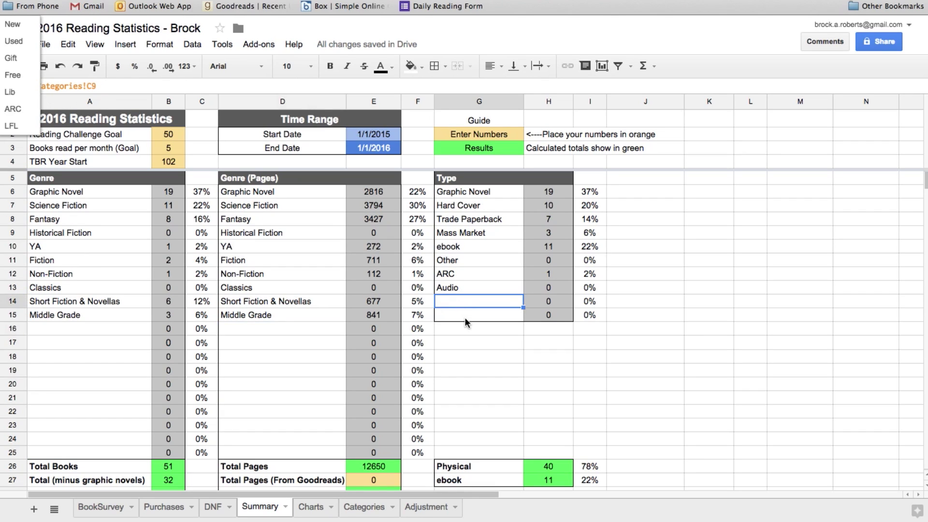
click(467, 316)
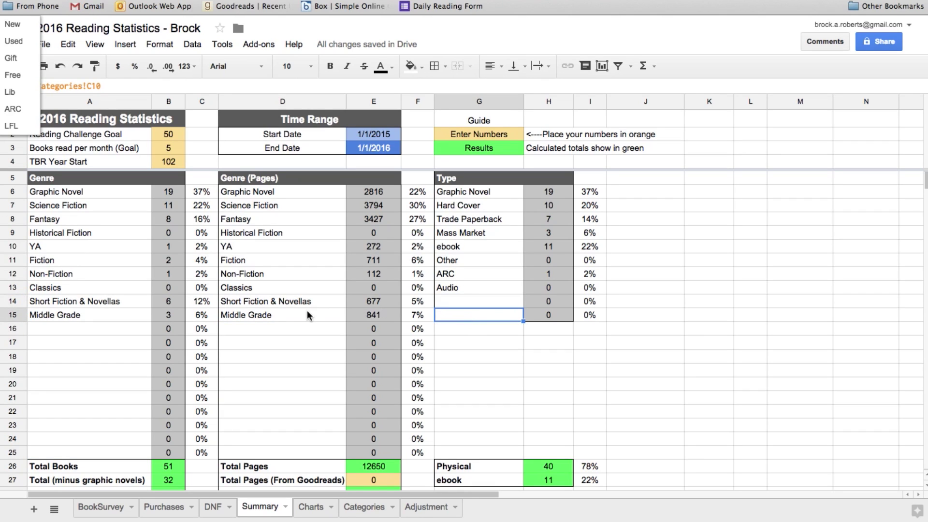
scroll(97, 356, down, 4)
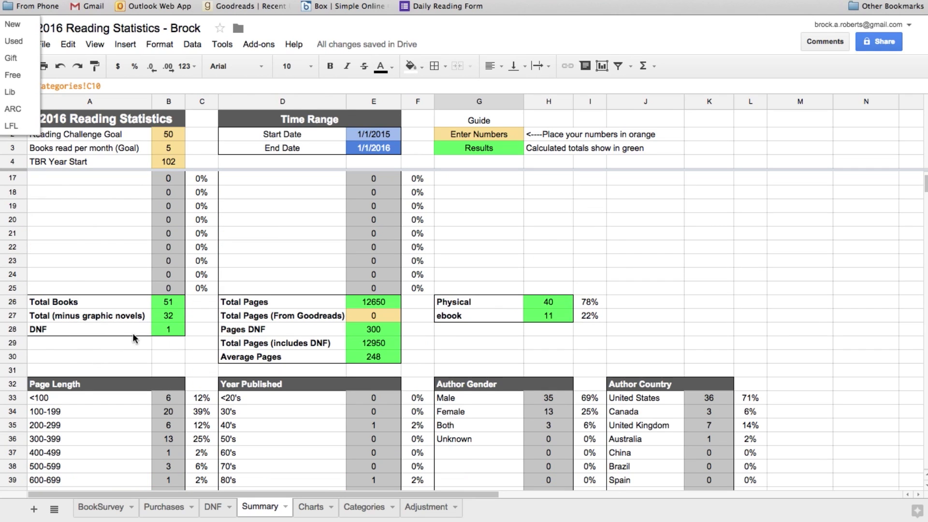
click(160, 329)
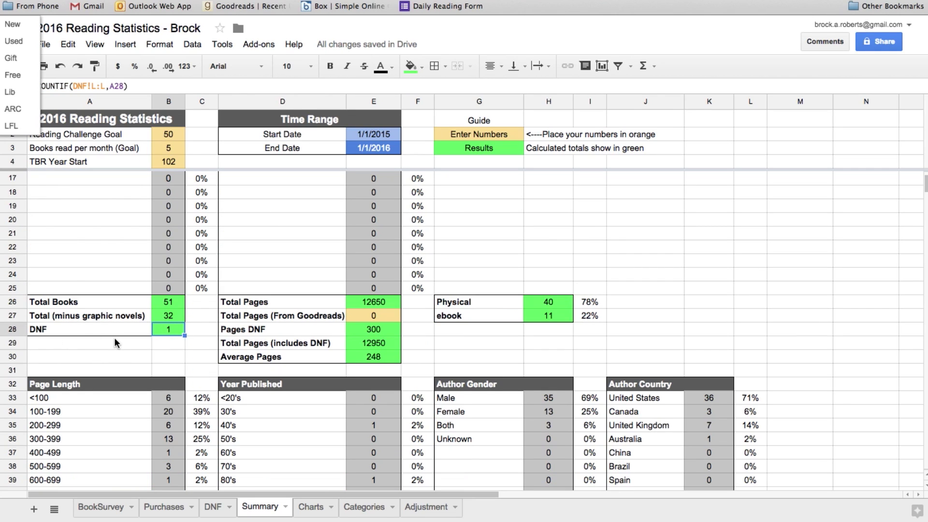
click(363, 330)
key(Down)
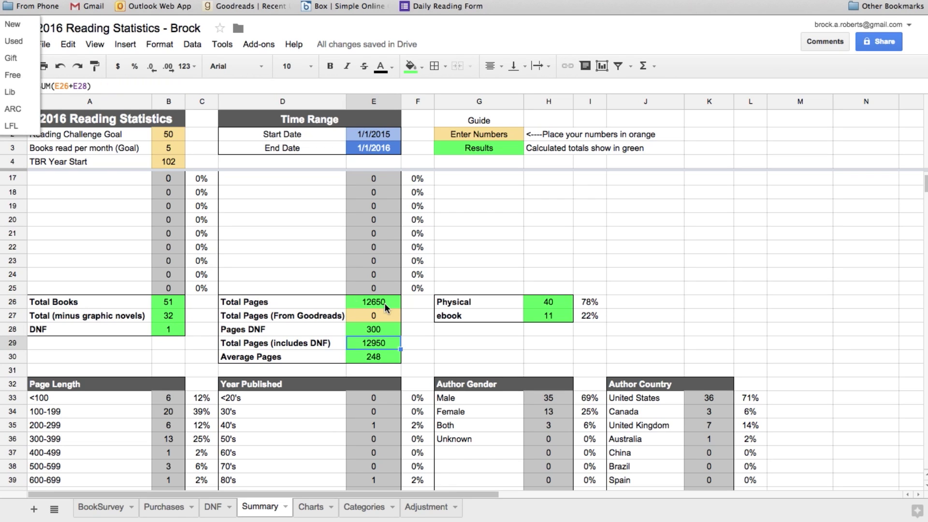